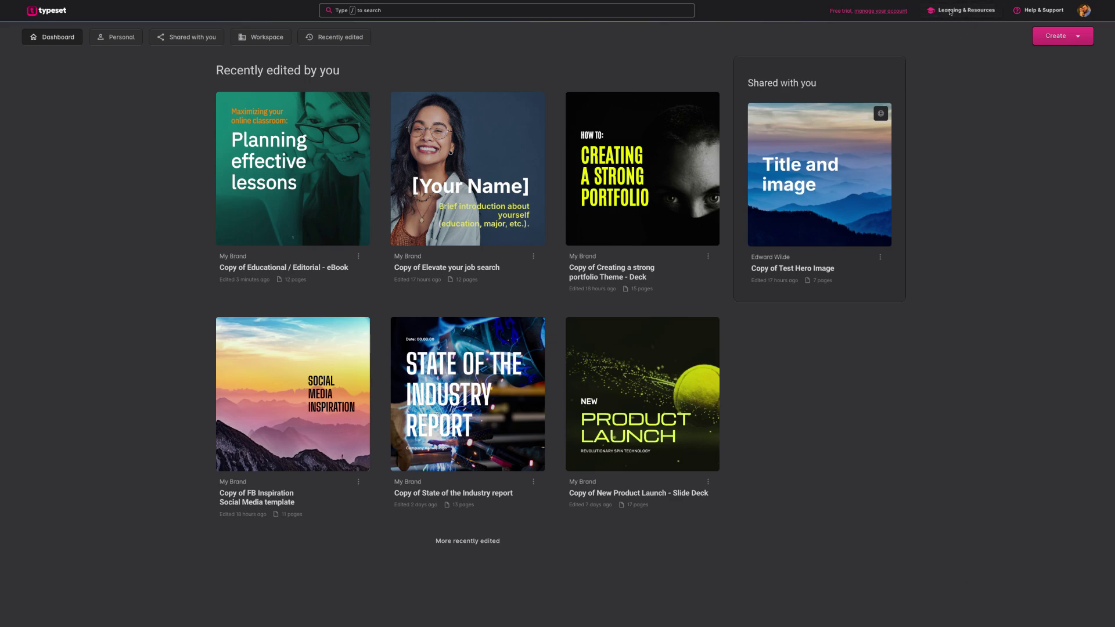
# Step: Open Learning & Resources and scroll past the Tips cards to the template inspiration gallery
pyautogui.click(961, 10)
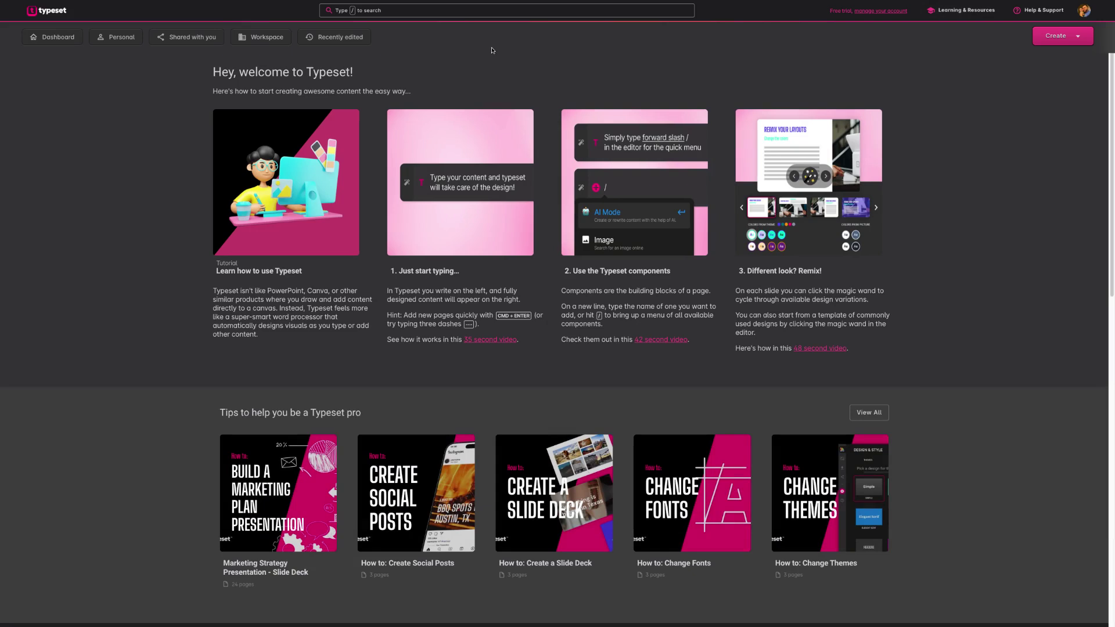
pyautogui.moveTo(284, 124)
pyautogui.scroll(-3, 279, 325)
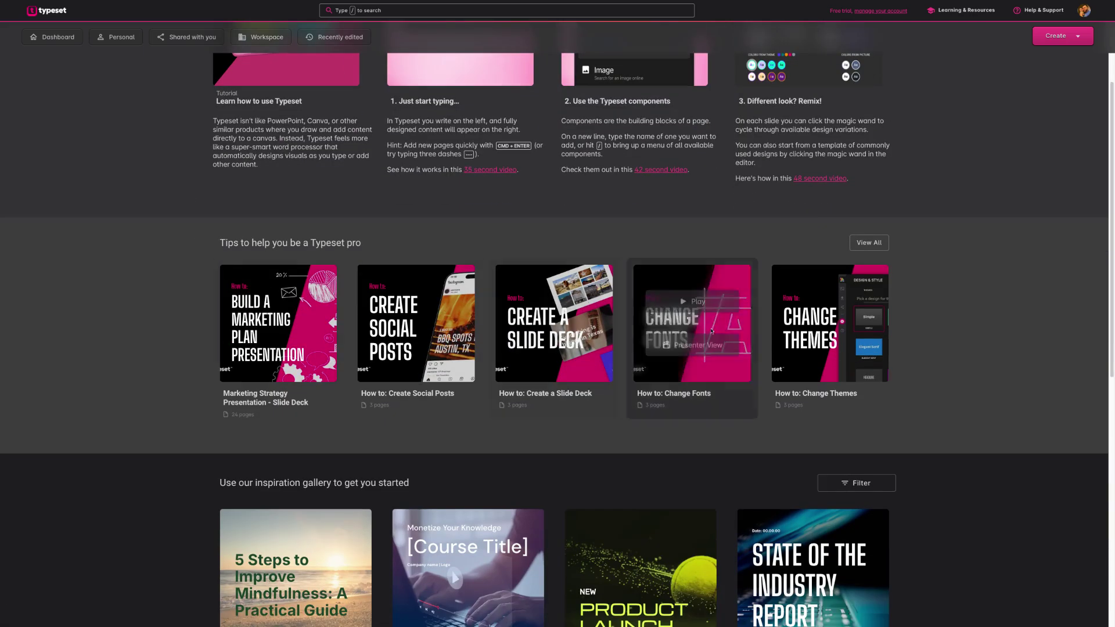
pyautogui.moveTo(837, 342)
pyautogui.moveTo(698, 356)
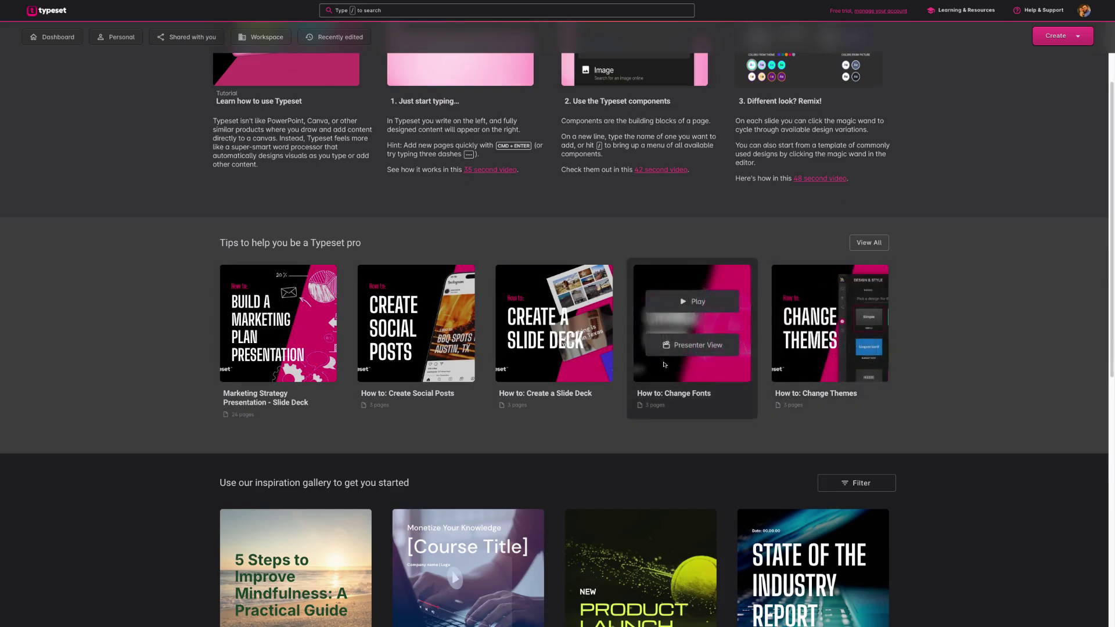
pyautogui.scroll(-6, 686, 378)
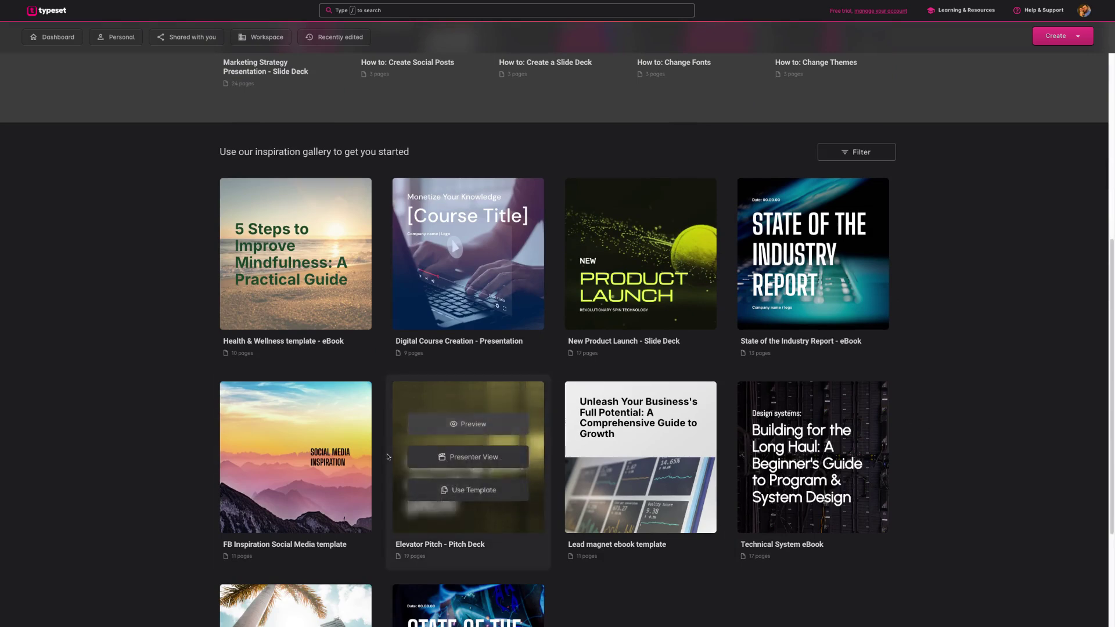
pyautogui.moveTo(323, 441)
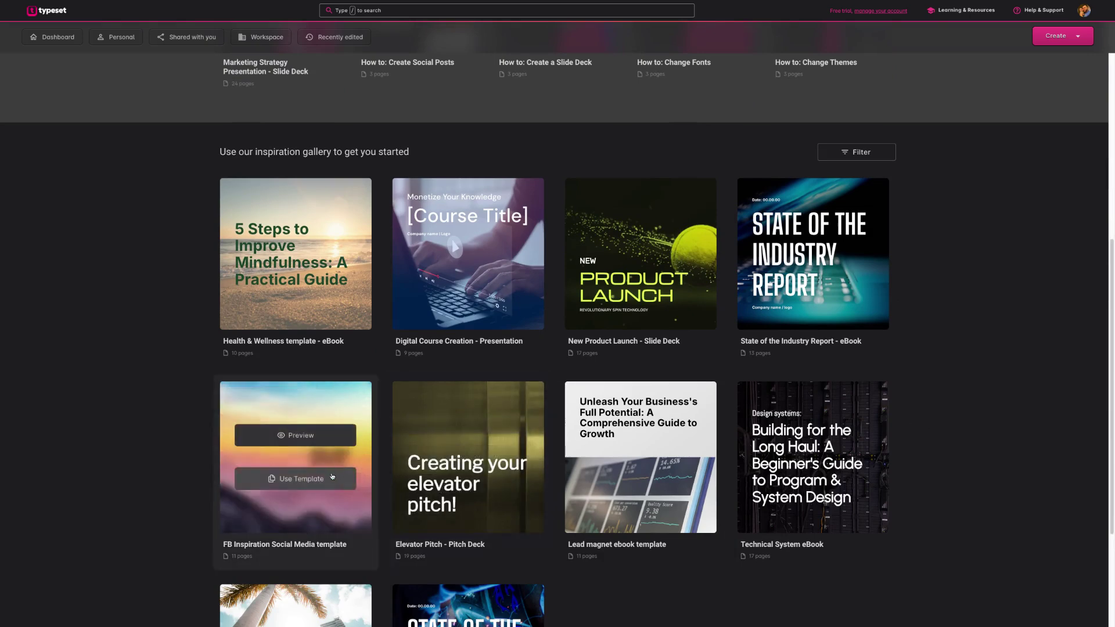
pyautogui.click(308, 437)
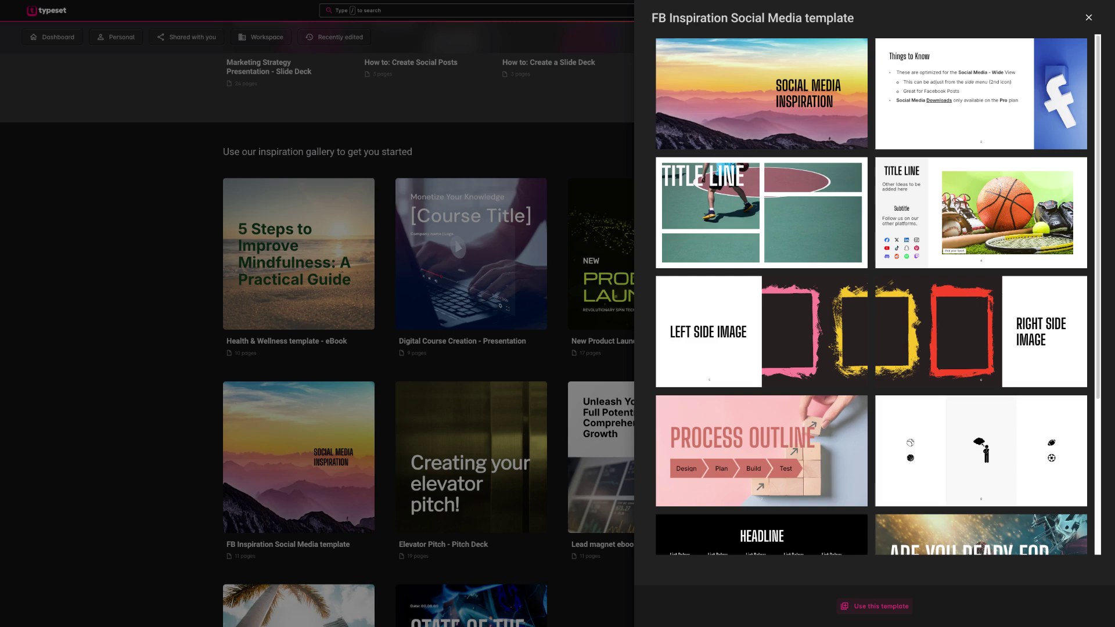
pyautogui.scroll(-4, 890, 546)
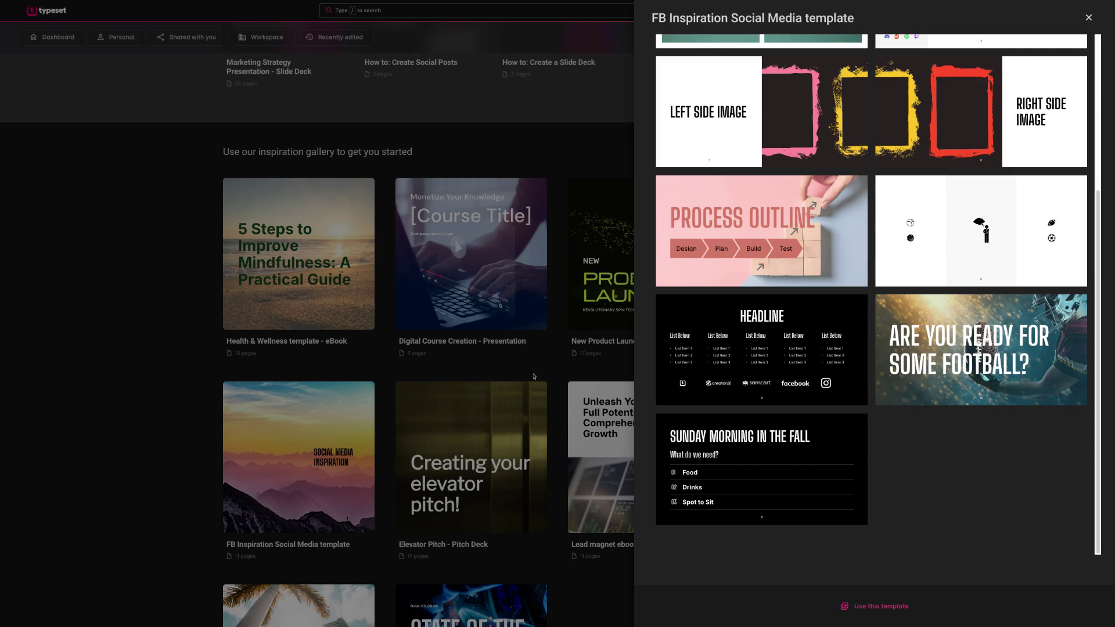
pyautogui.click(186, 316)
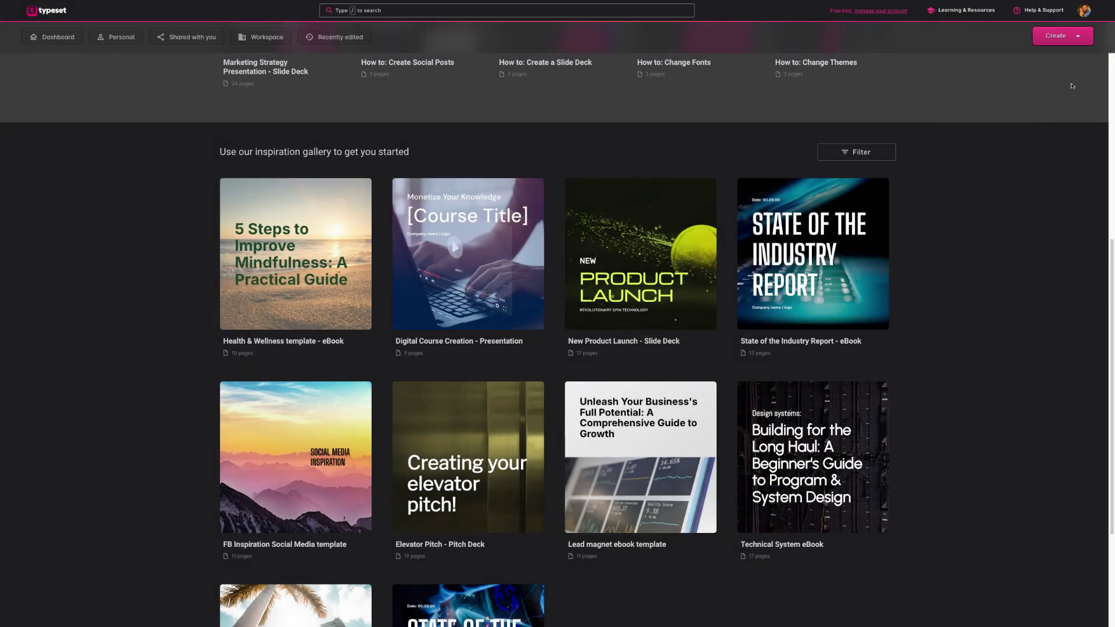
# Step: Create a new blank Deck from the Create menu
pyautogui.click(1084, 42)
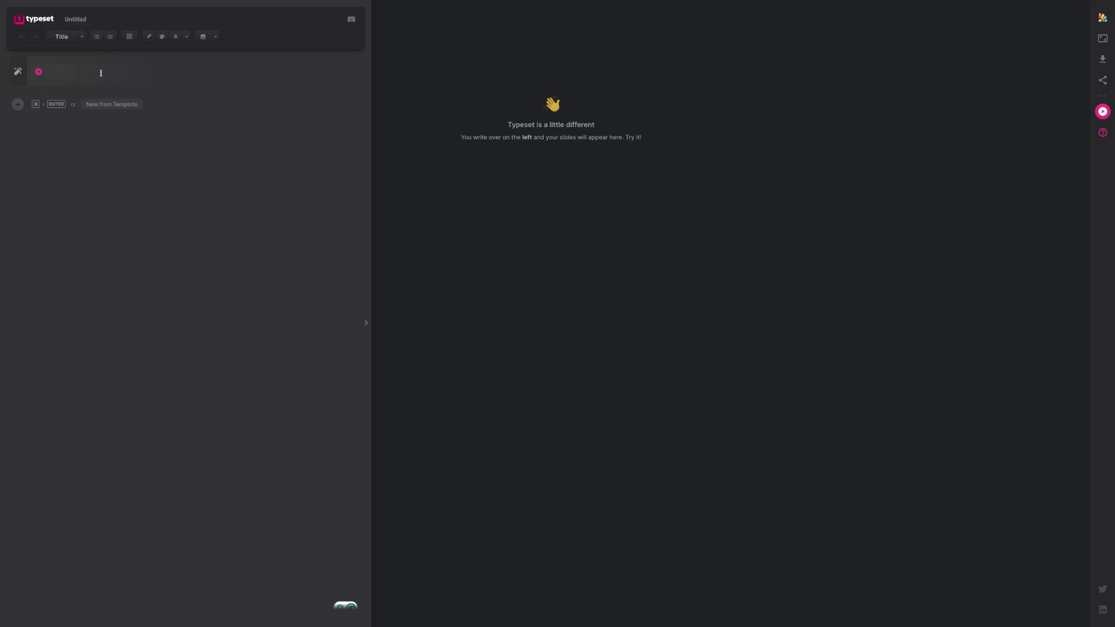
# Step: Enter Fitness as the first line and turn it into an AI 'Title for Fitness' prompt
pyautogui.write('Fitness')
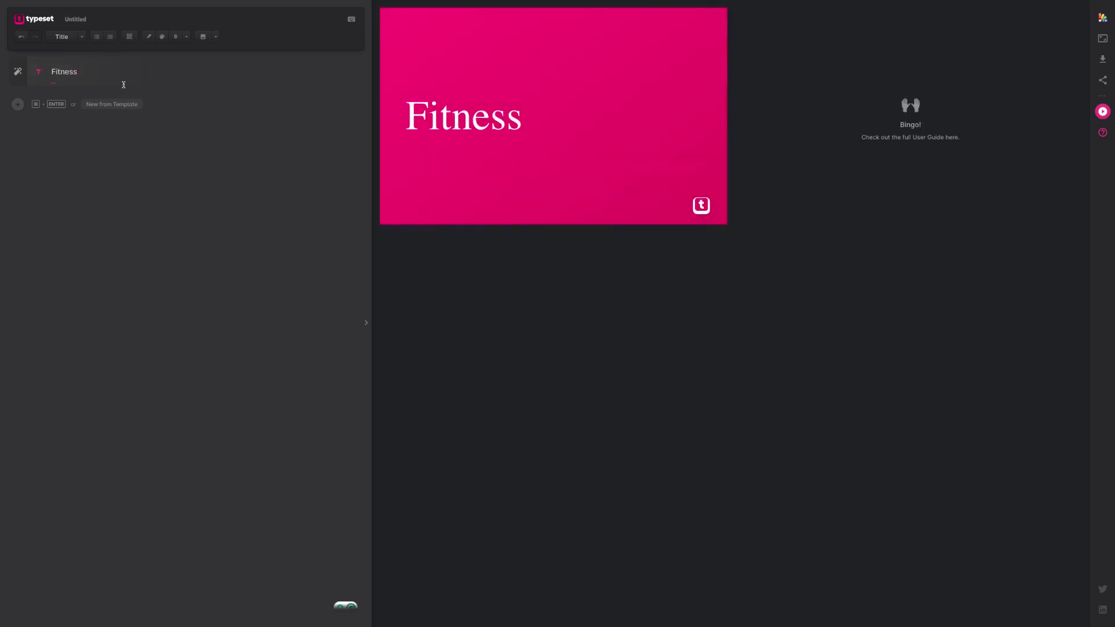
pyautogui.moveTo(533, 71)
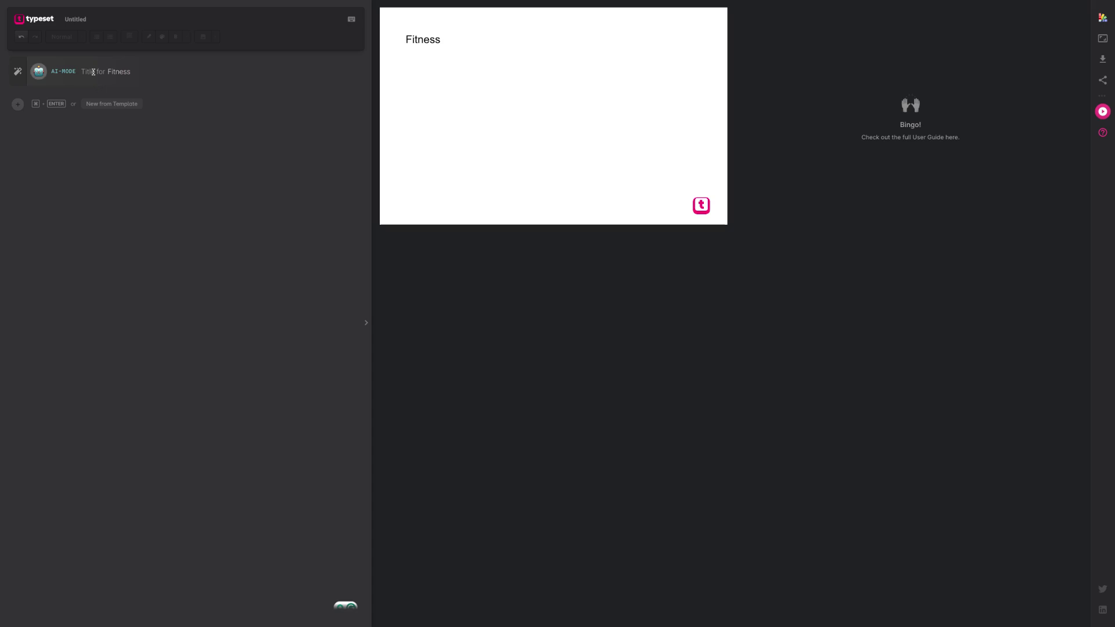
# Step: Generate AI titles and insert 'Stronger Every Day: How to Crush Your Fitness Goals and Feel Empowered'
pyautogui.press('Return')
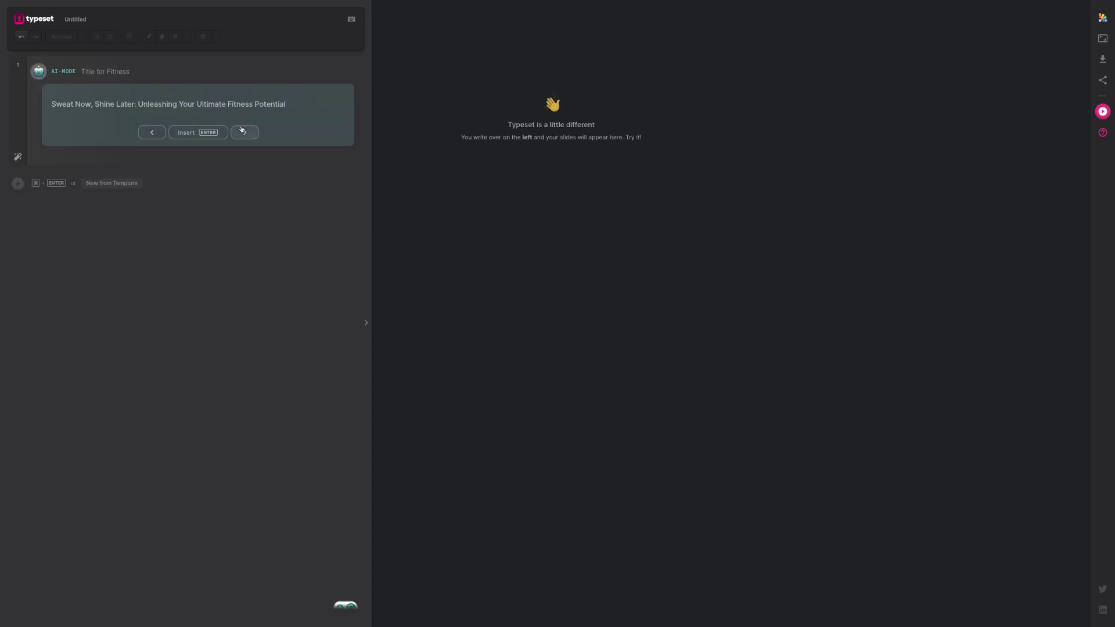
pyautogui.click(252, 137)
pyautogui.click(252, 137)
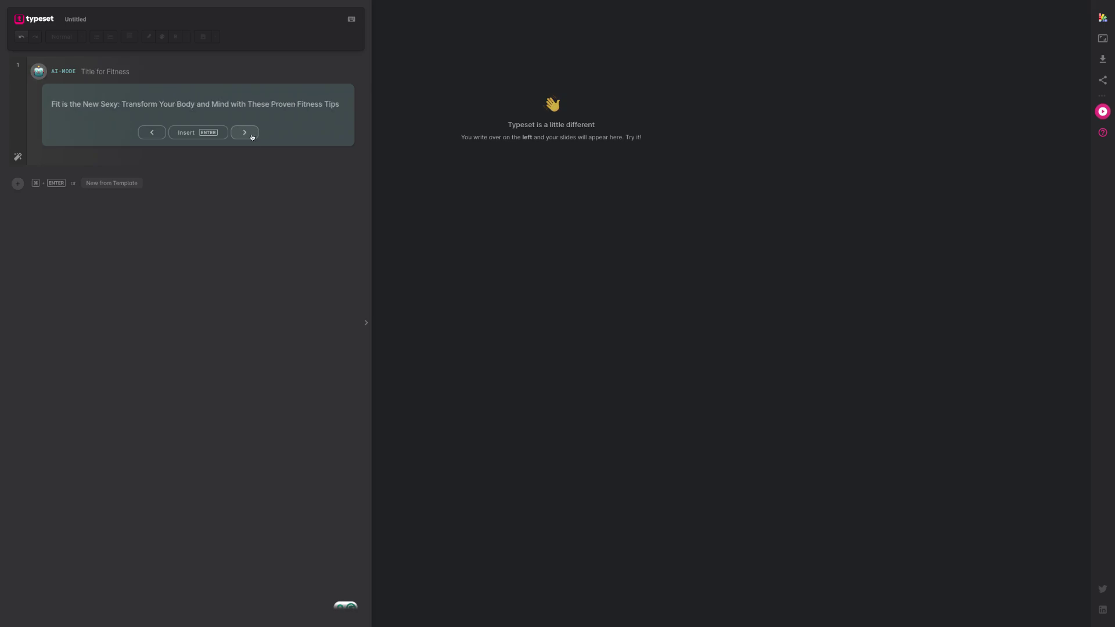
pyautogui.click(149, 139)
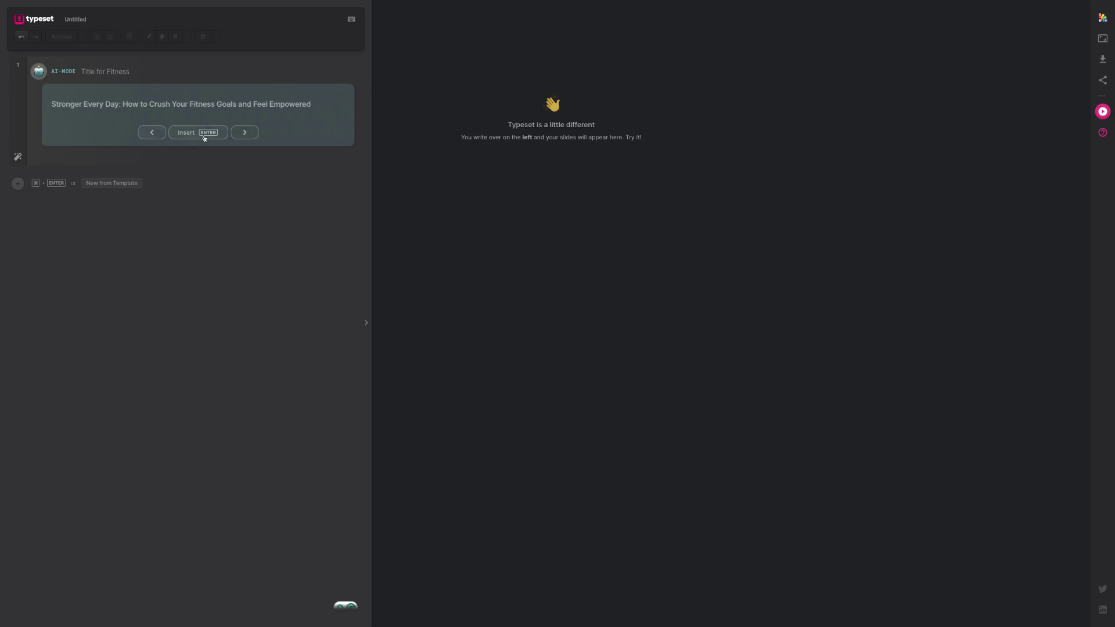
pyautogui.click(211, 134)
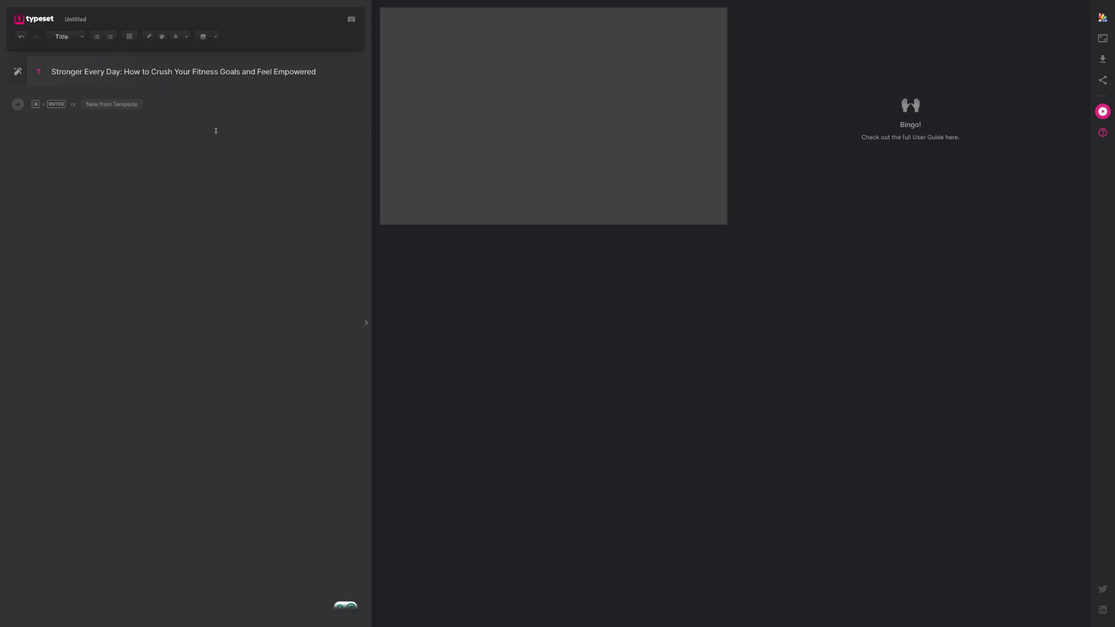
pyautogui.moveTo(489, 185)
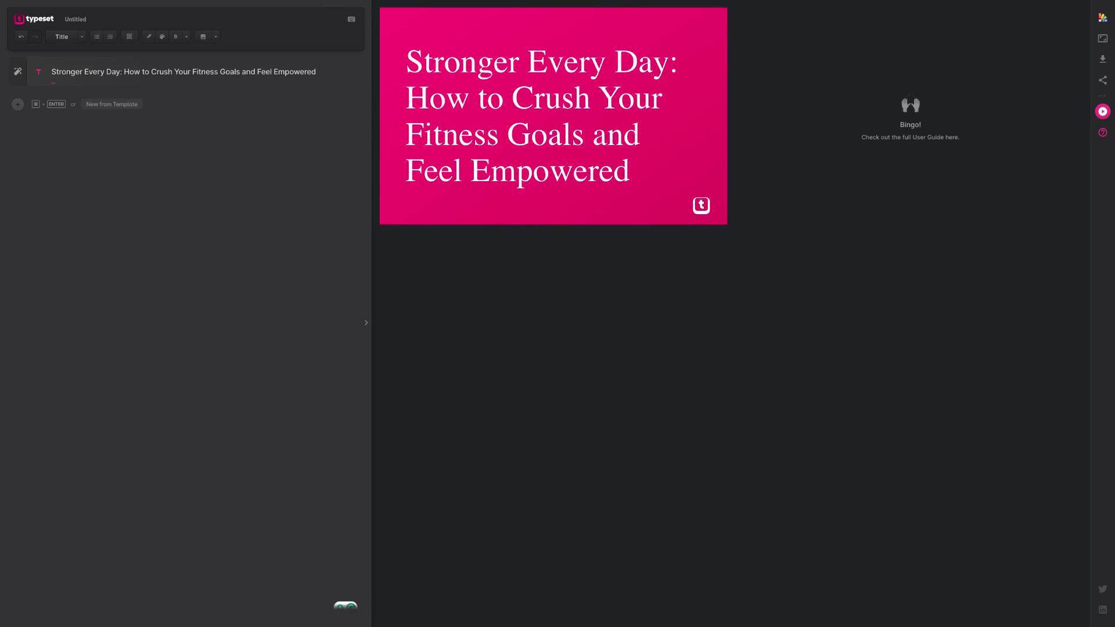
# Step: Start a new line under the title and browse the slash component menu for AI Mode
pyautogui.press('Return')
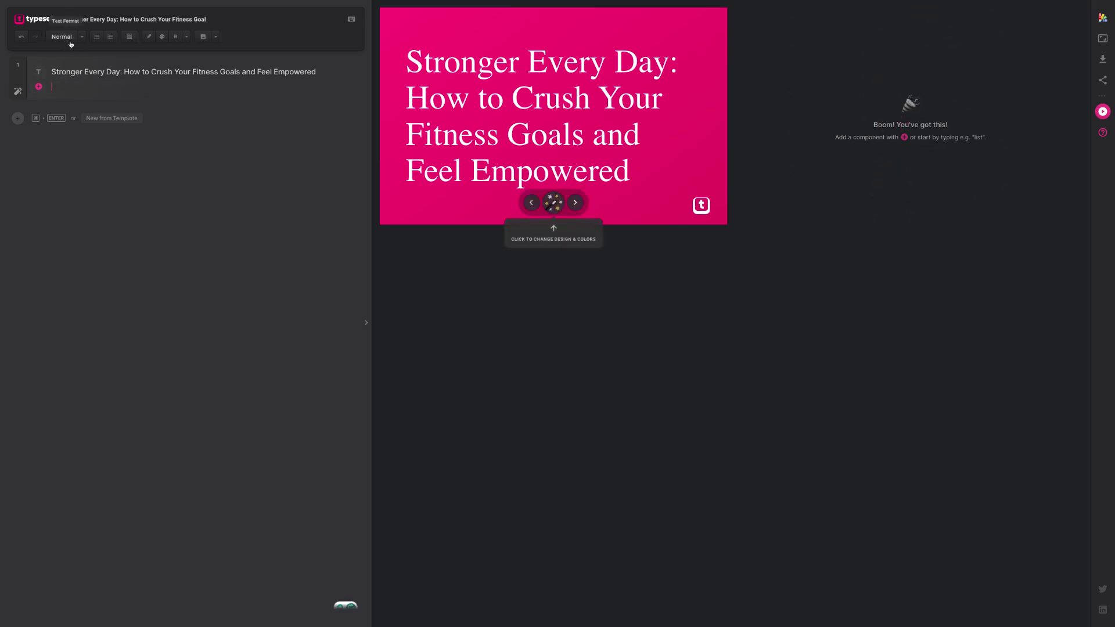
pyautogui.moveTo(93, 102)
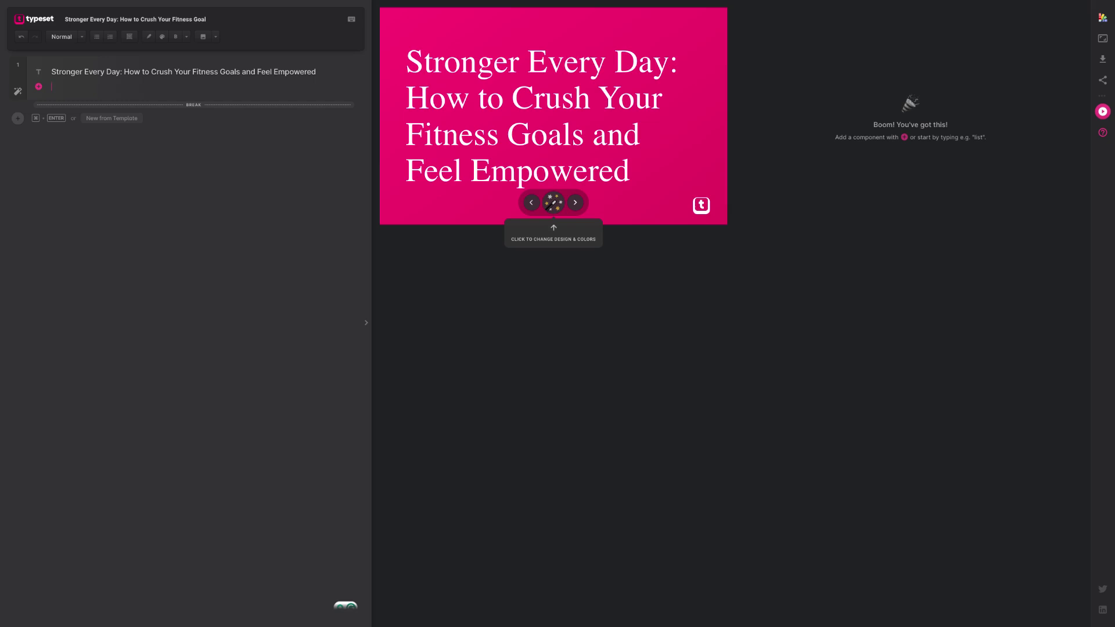
pyautogui.write('/')
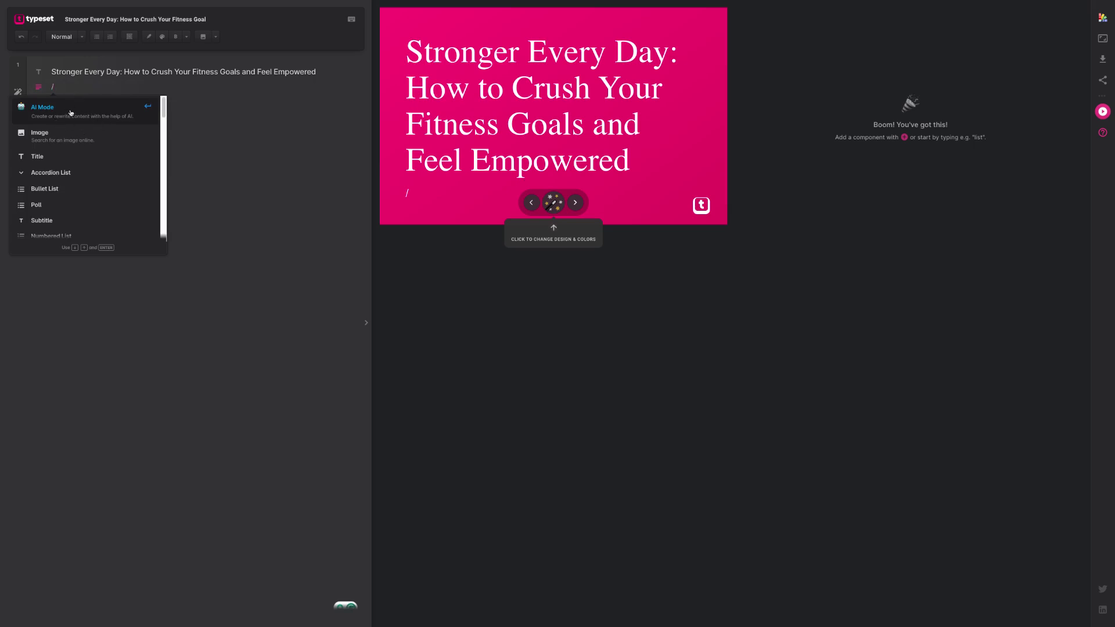
pyautogui.scroll(-1, 123, 157)
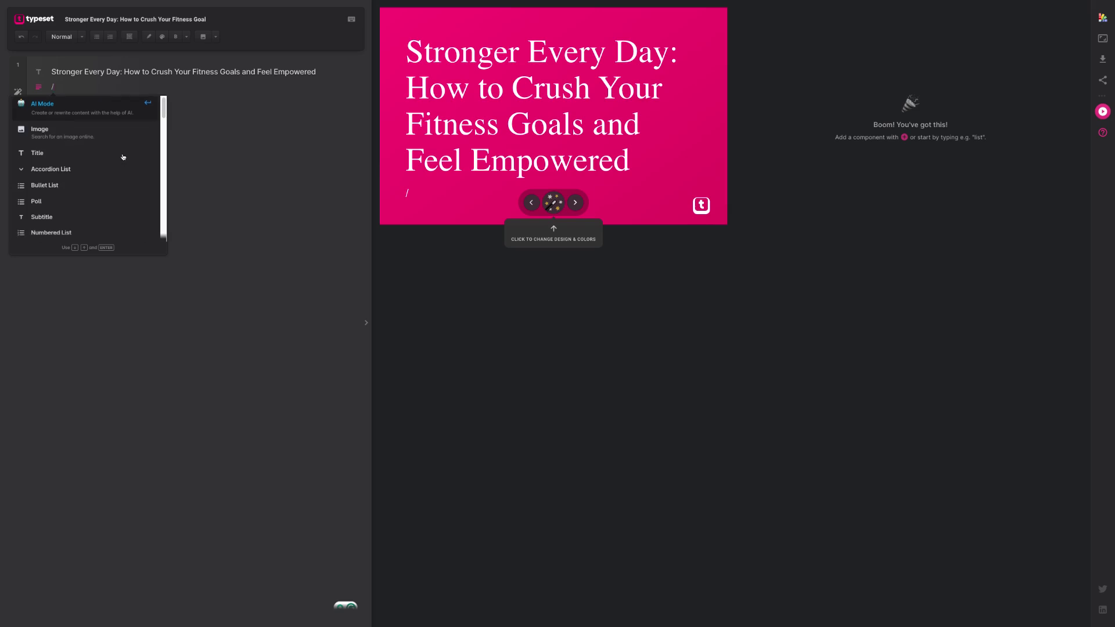
pyautogui.scroll(-2, 123, 156)
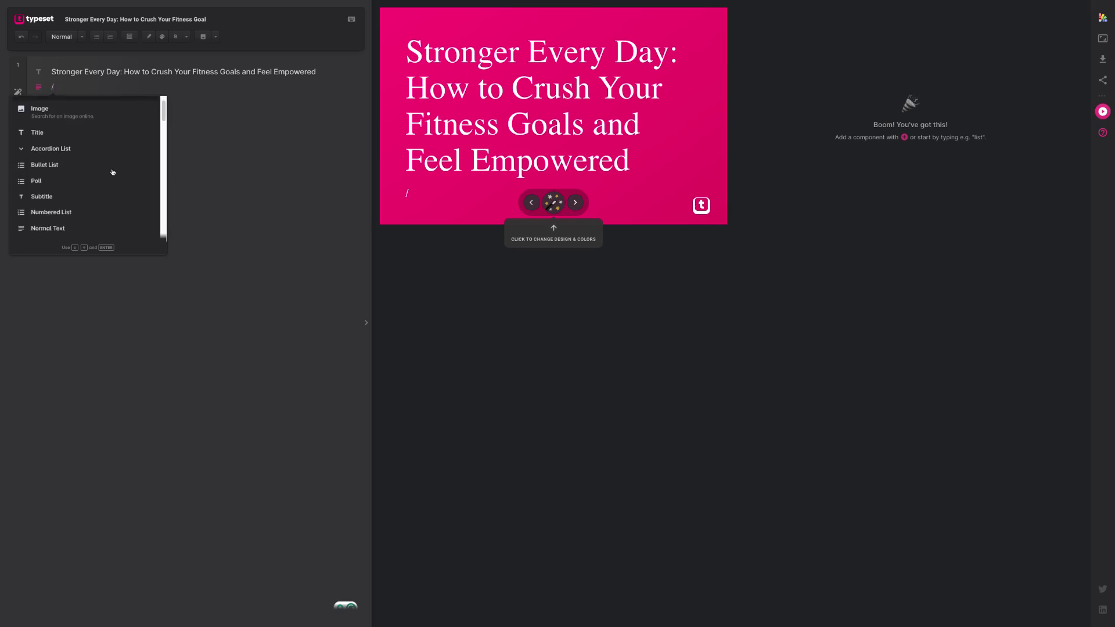
pyautogui.scroll(-6, 112, 172)
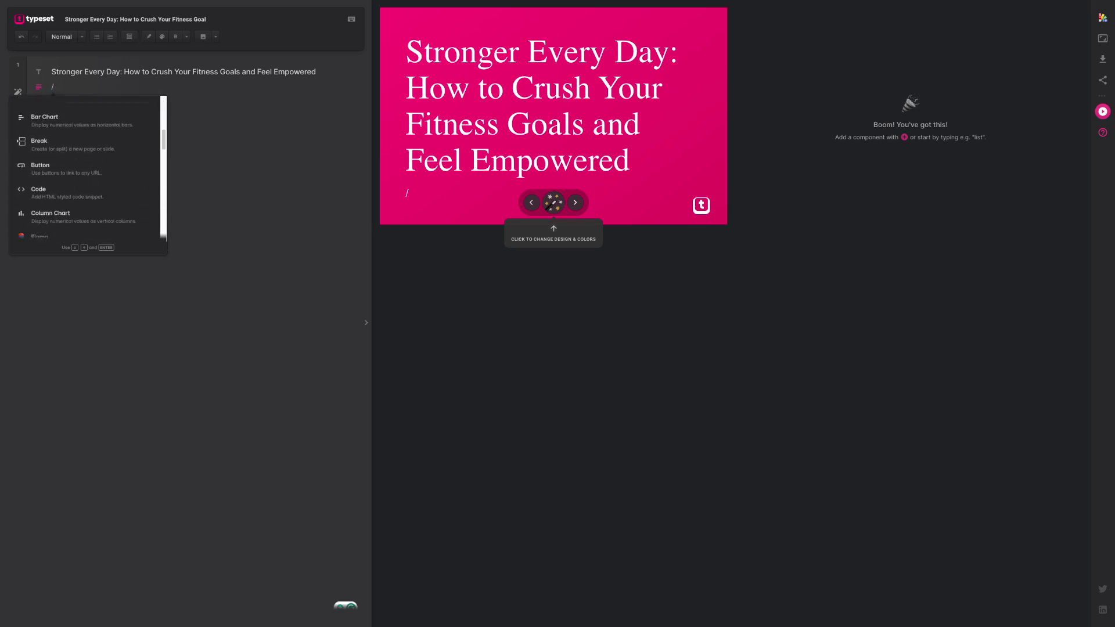
pyautogui.scroll(-8, 87, 174)
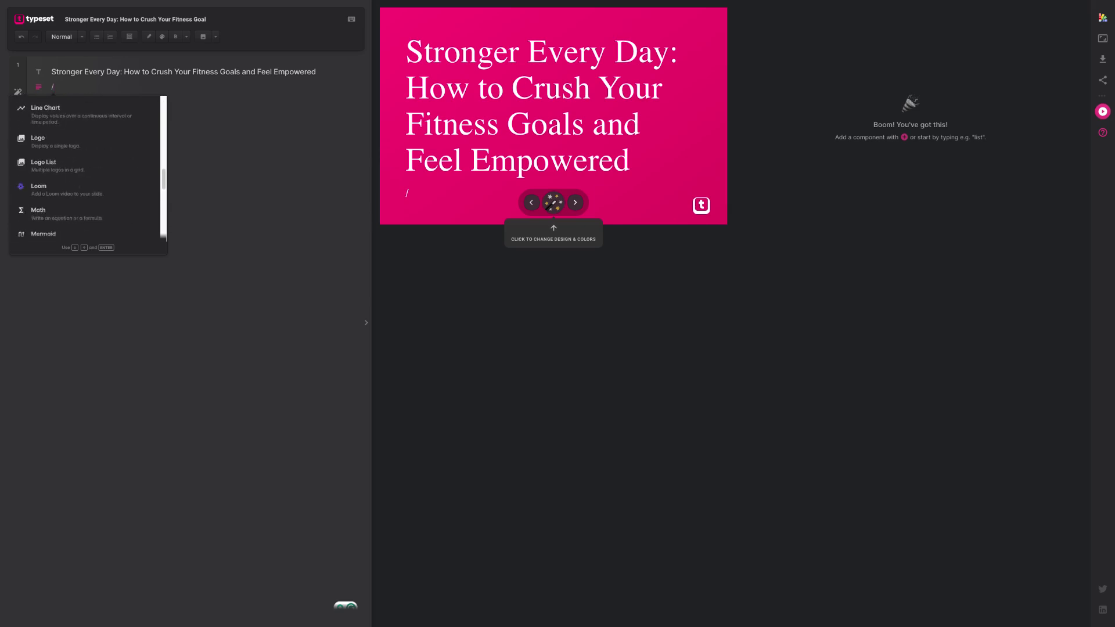
pyautogui.scroll(-3, 99, 194)
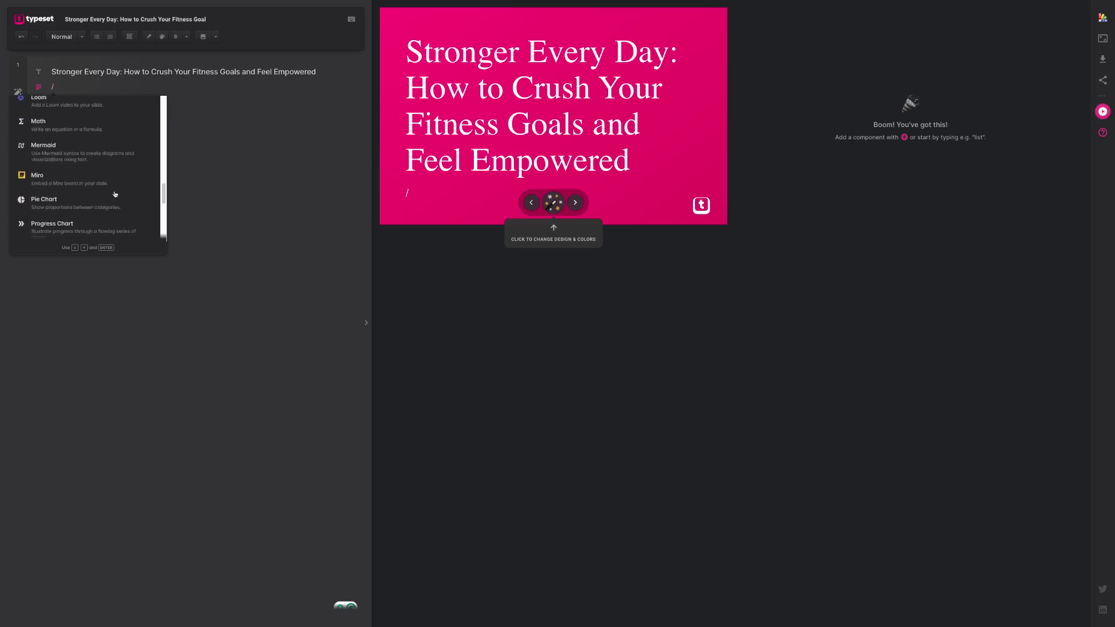
pyautogui.scroll(-3, 113, 194)
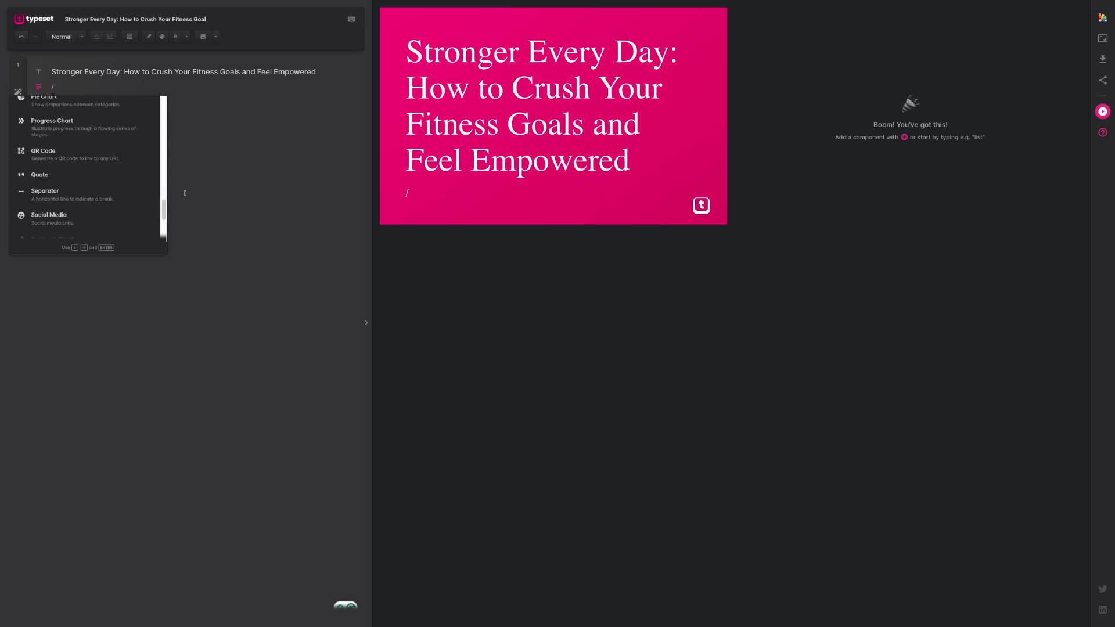
pyautogui.scroll(8, 119, 163)
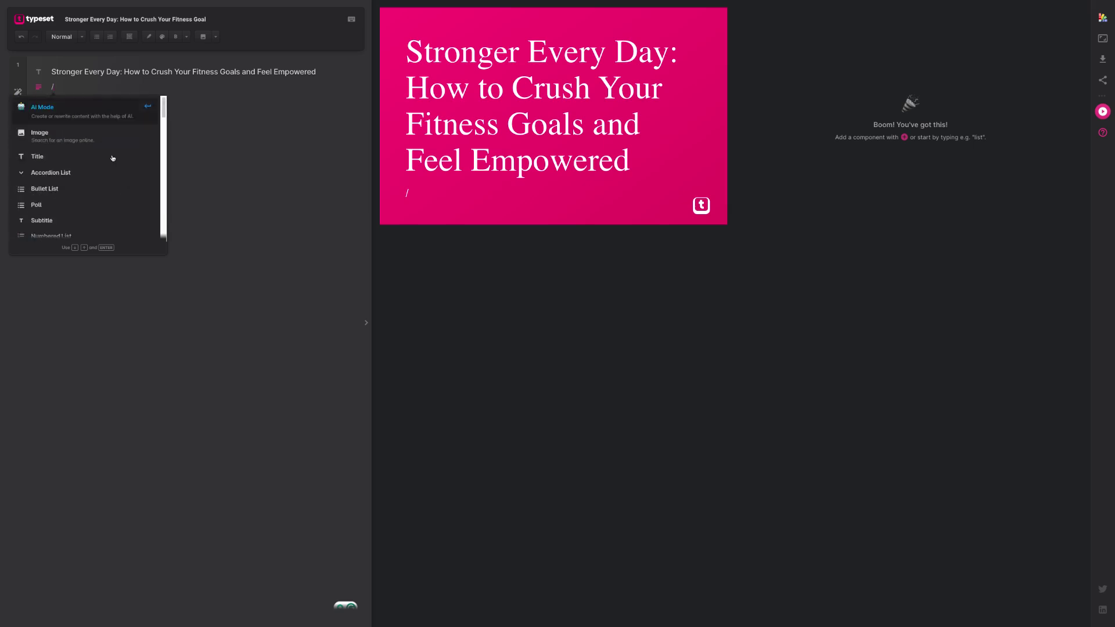
# Step: Run an AI Mode prompt about Fitness and insert the two generated paragraphs
pyautogui.click(62, 112)
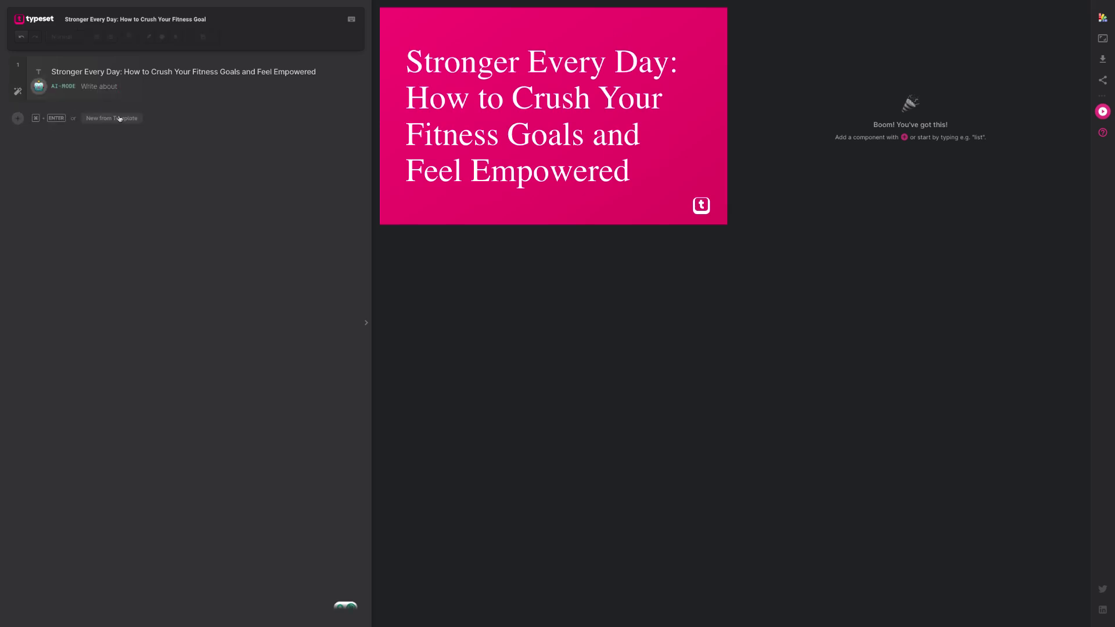
pyautogui.write('Fitness')
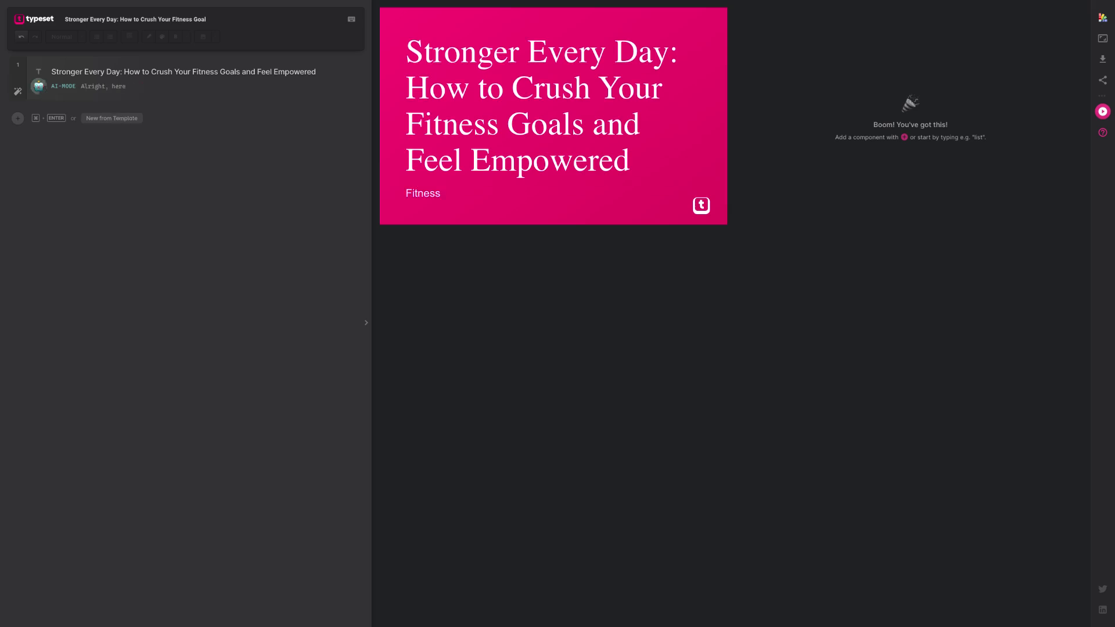
pyautogui.press('Return')
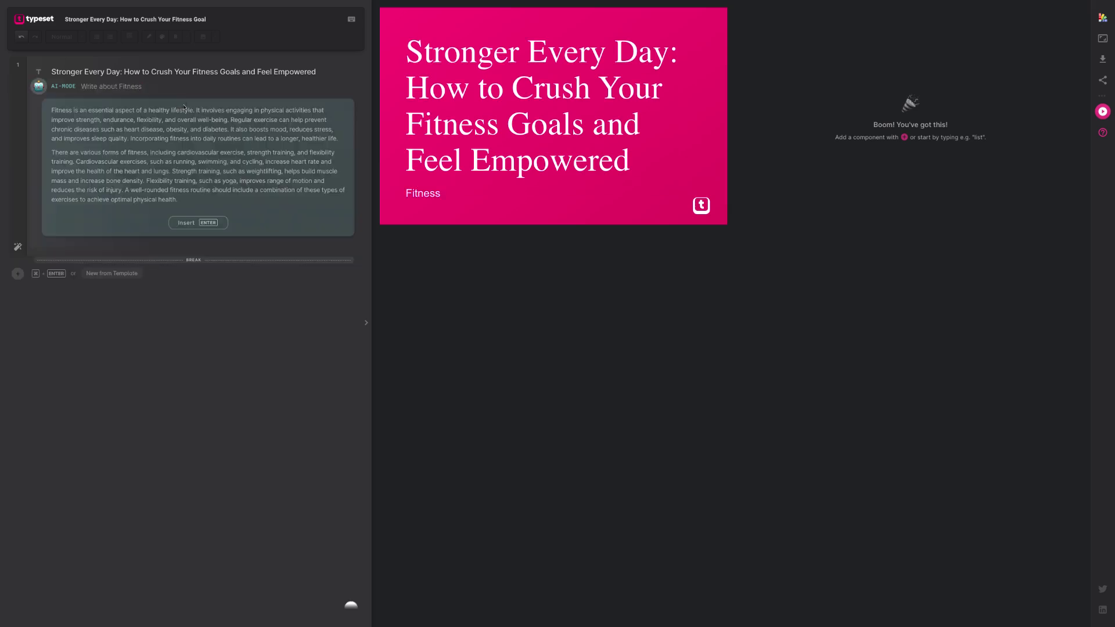
pyautogui.click(203, 223)
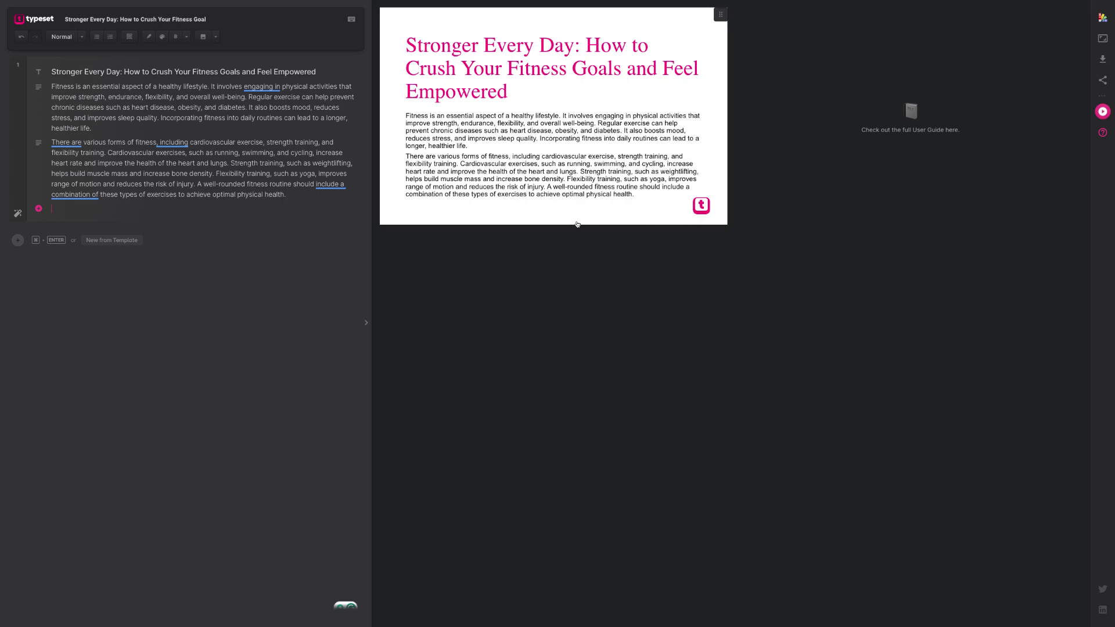
# Step: Apply the first layout template so a red athlete photo sits beside the text
pyautogui.moveTo(569, 224)
pyautogui.click(557, 204)
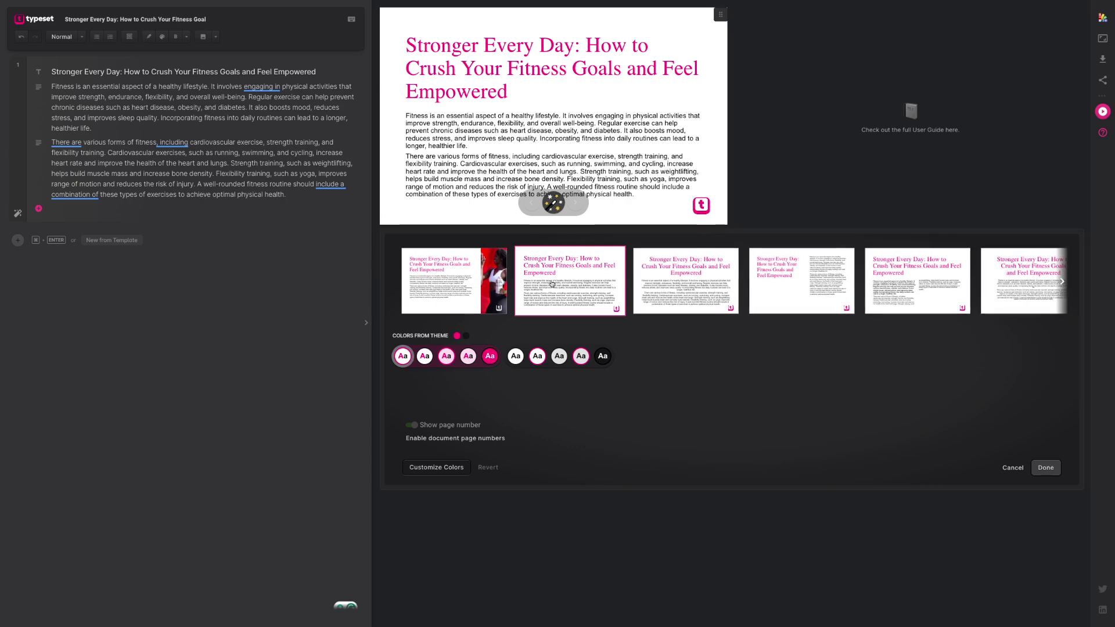
pyautogui.click(463, 284)
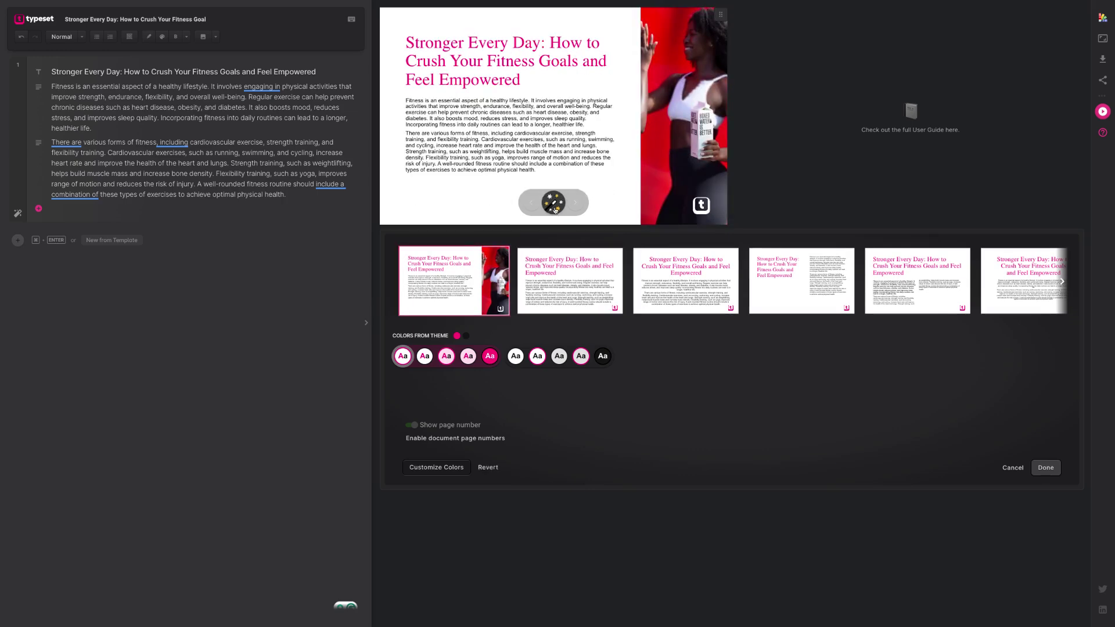
pyautogui.click(563, 232)
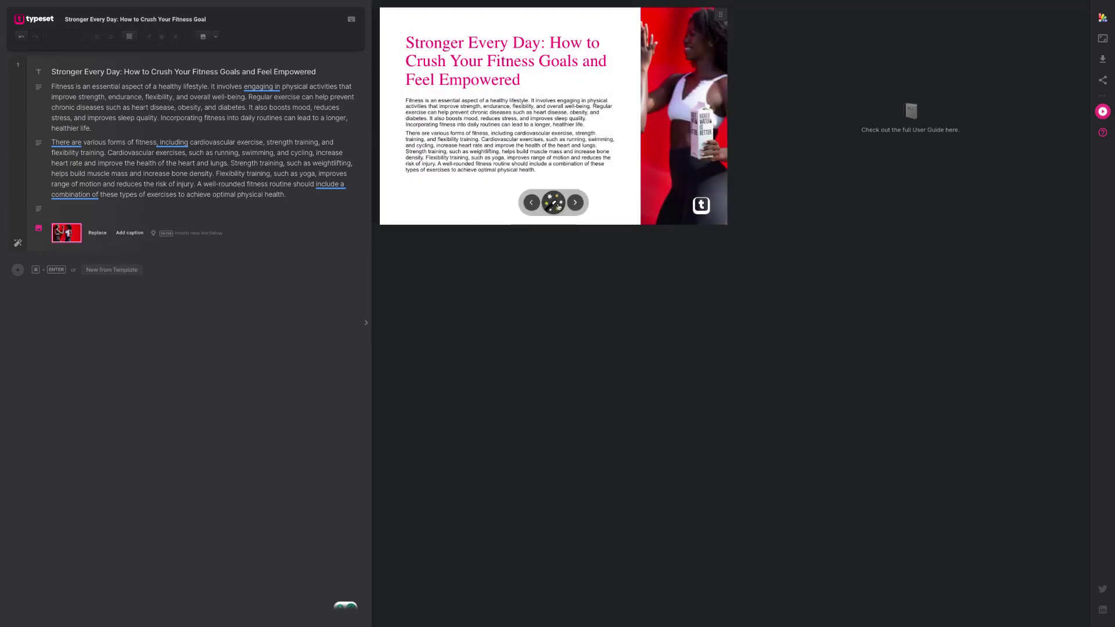
pyautogui.click(553, 202)
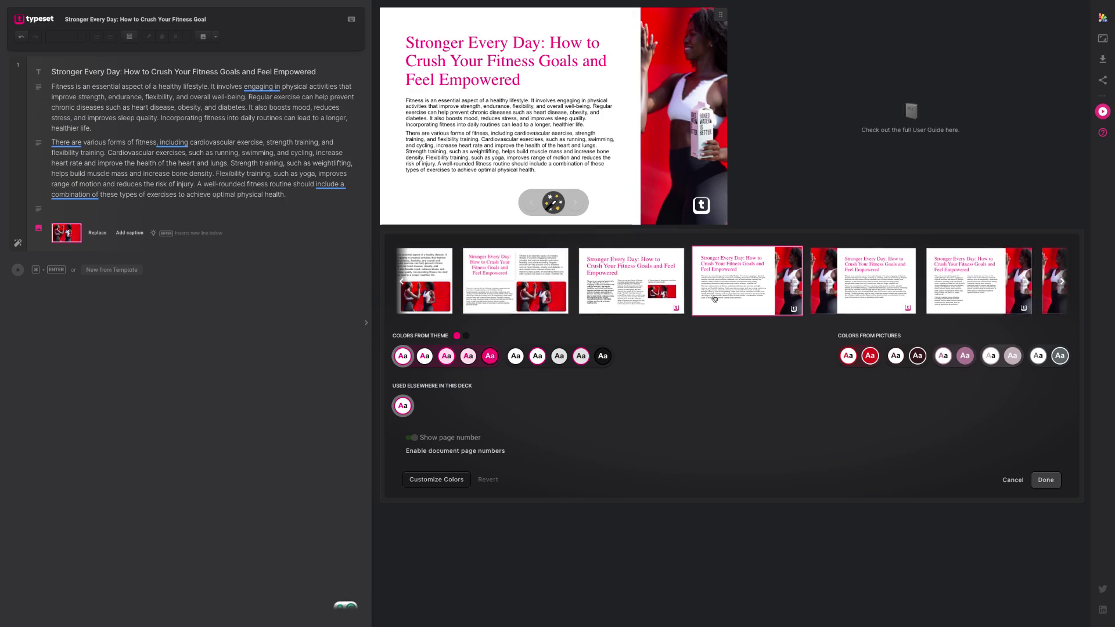
pyautogui.click(558, 209)
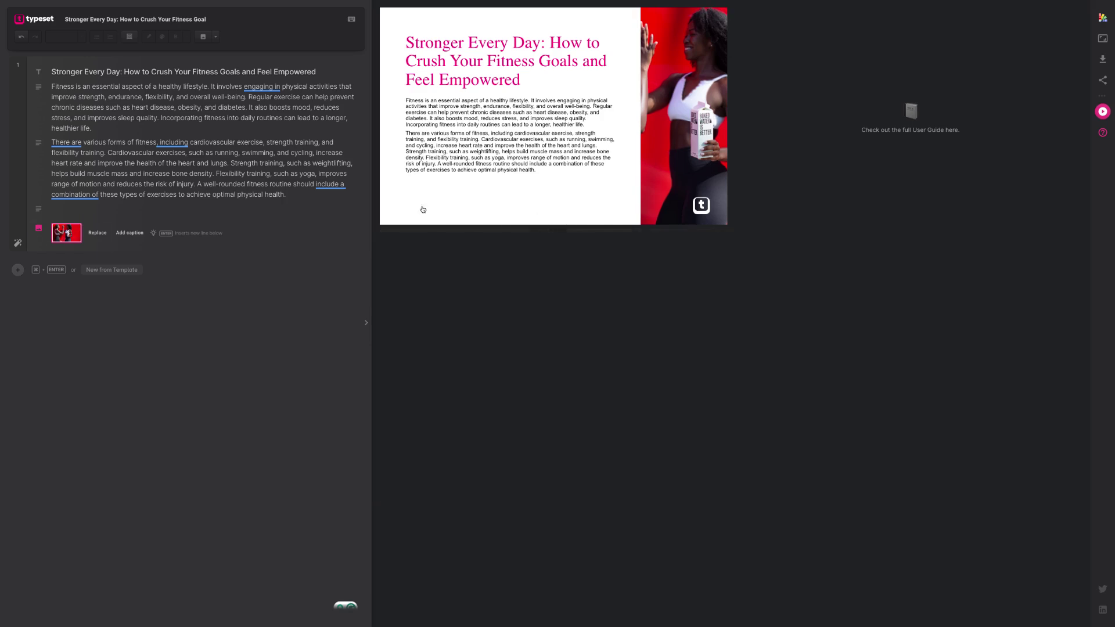
pyautogui.click(97, 233)
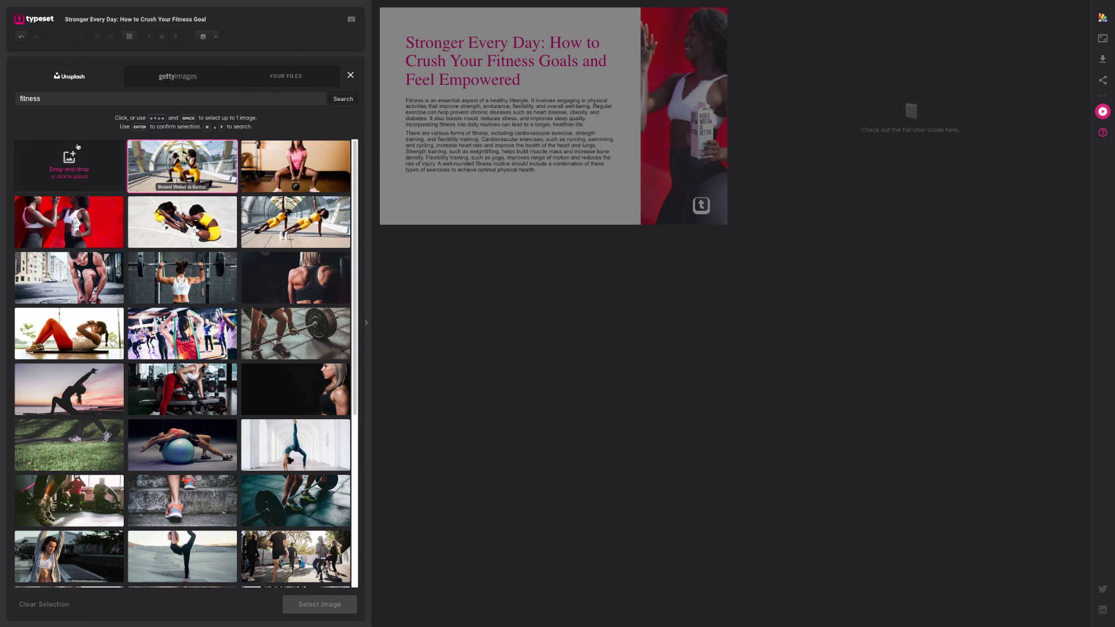
pyautogui.click(350, 75)
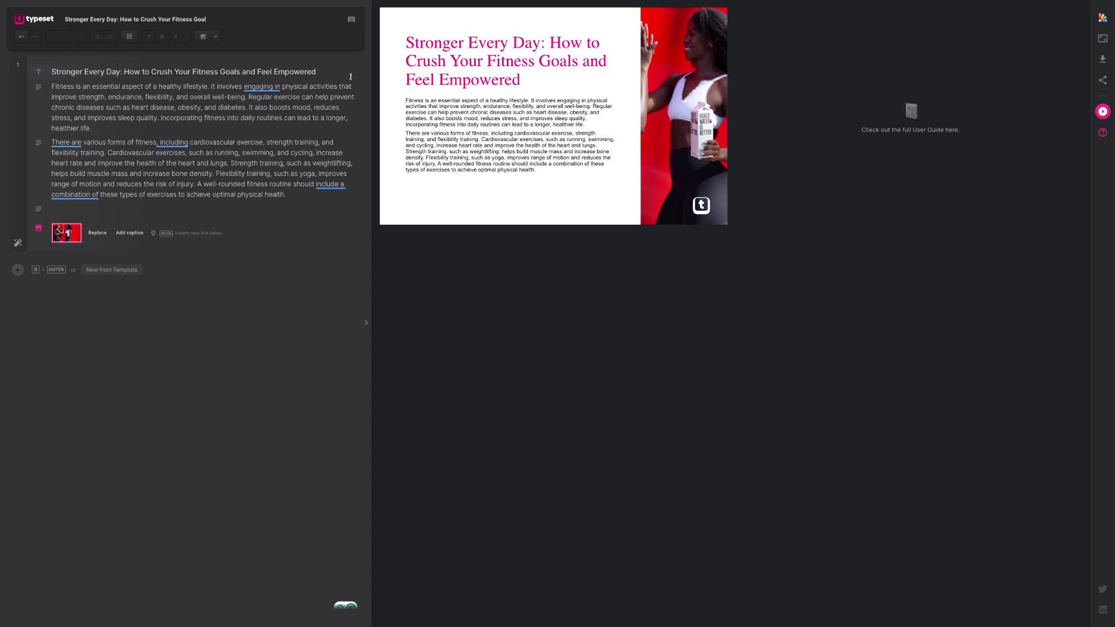
pyautogui.click(74, 211)
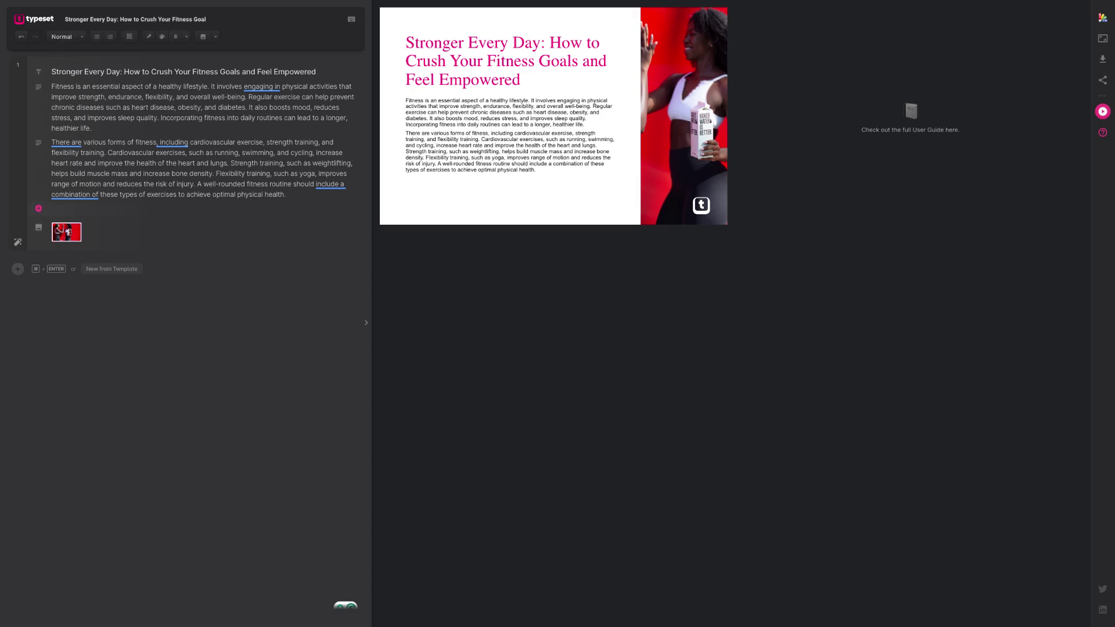
pyautogui.write('image')
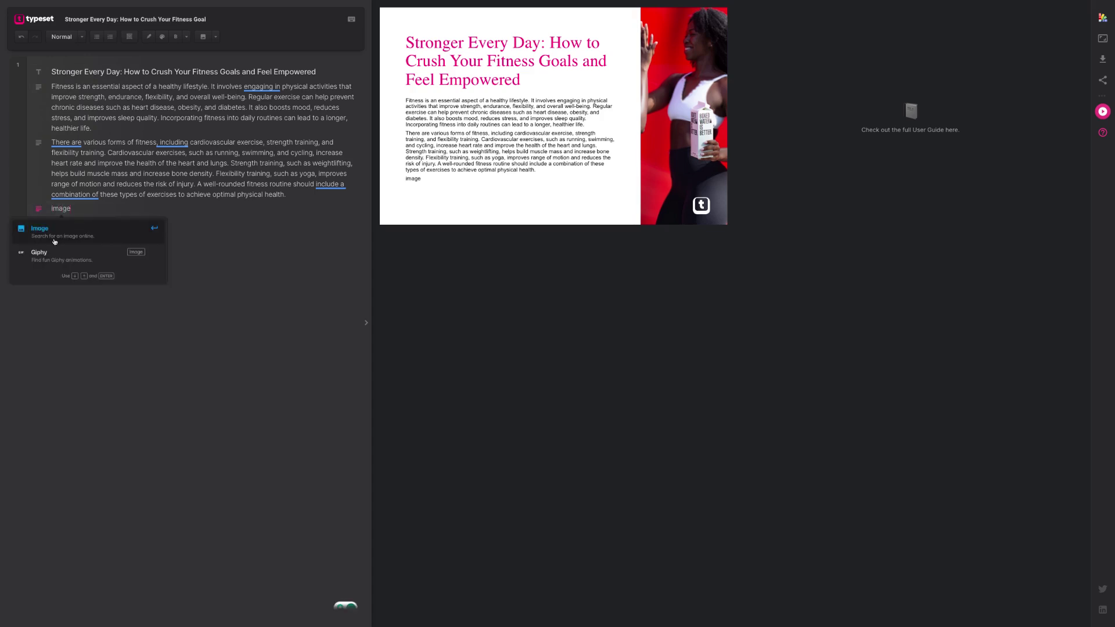
pyautogui.click(97, 242)
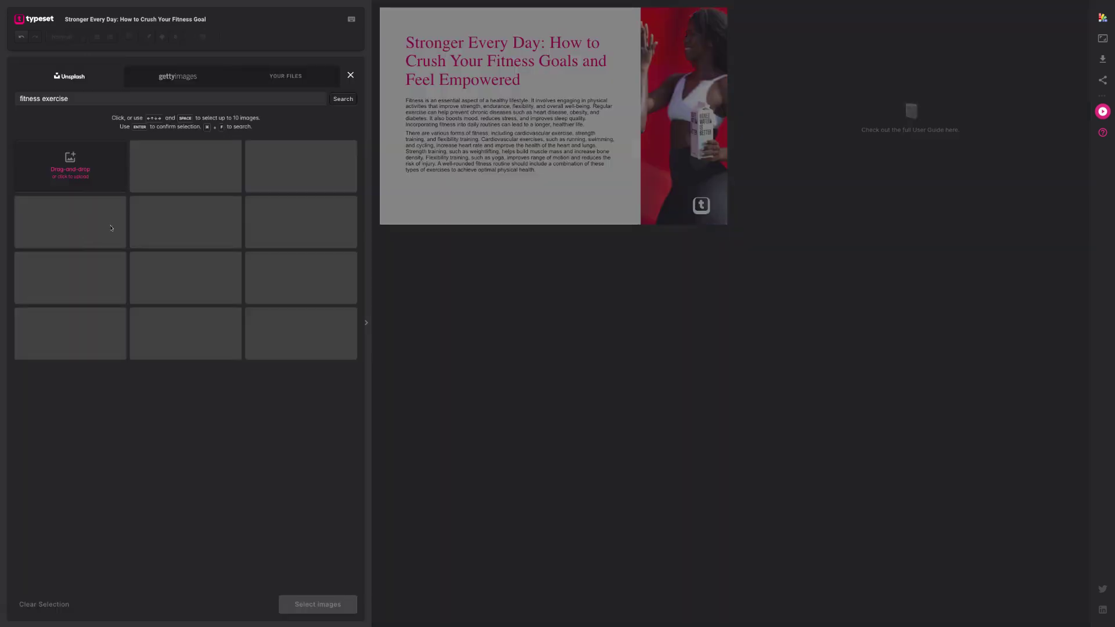
pyautogui.click(351, 76)
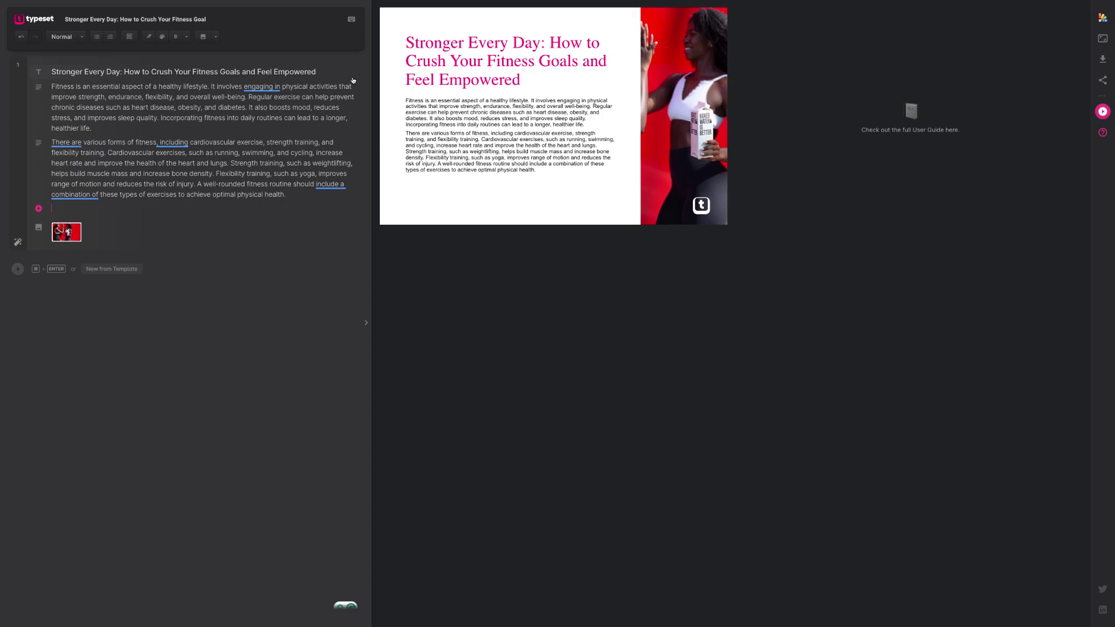
# Step: Insert two blank slides after the title slide, one by shortcut and one with +
pyautogui.moveTo(530, 166)
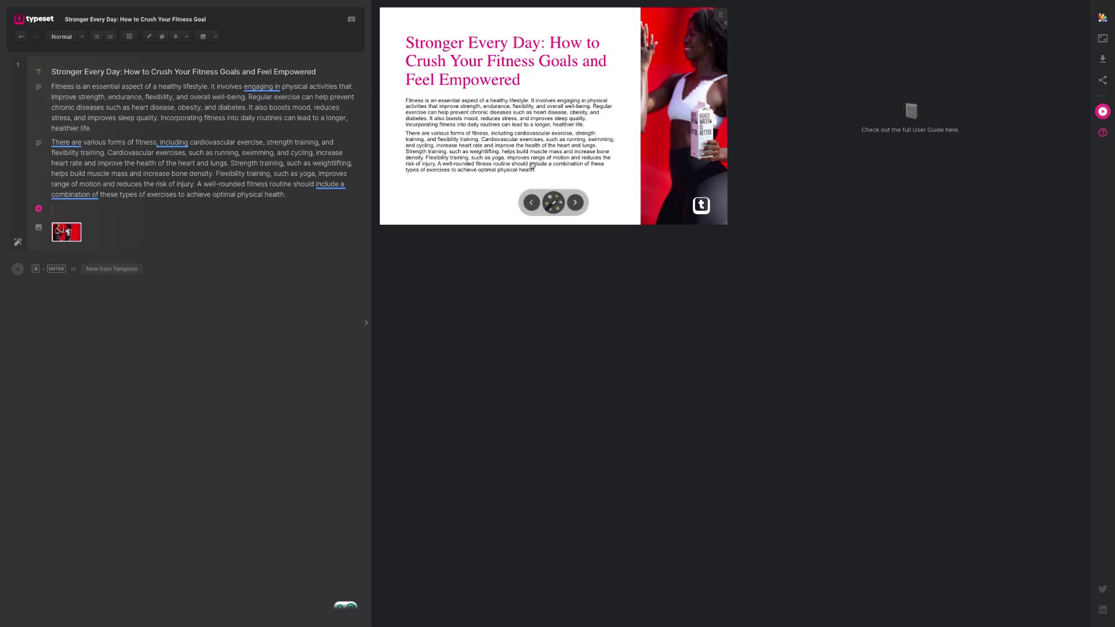
pyautogui.click(157, 249)
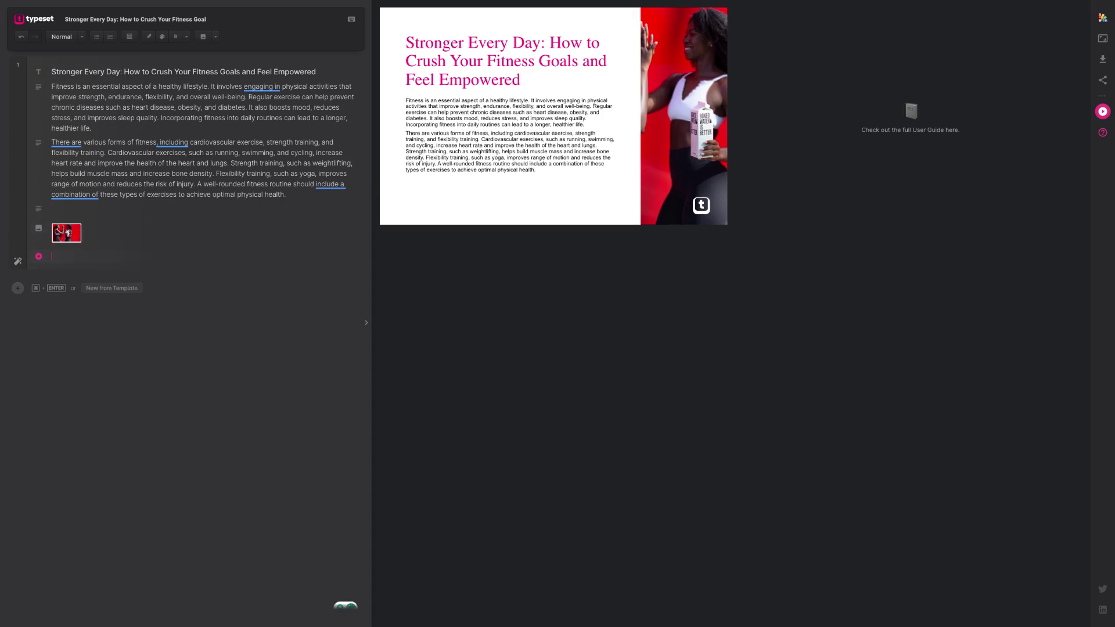
pyautogui.press('Return')
pyautogui.press('Return')
pyautogui.press('Return')
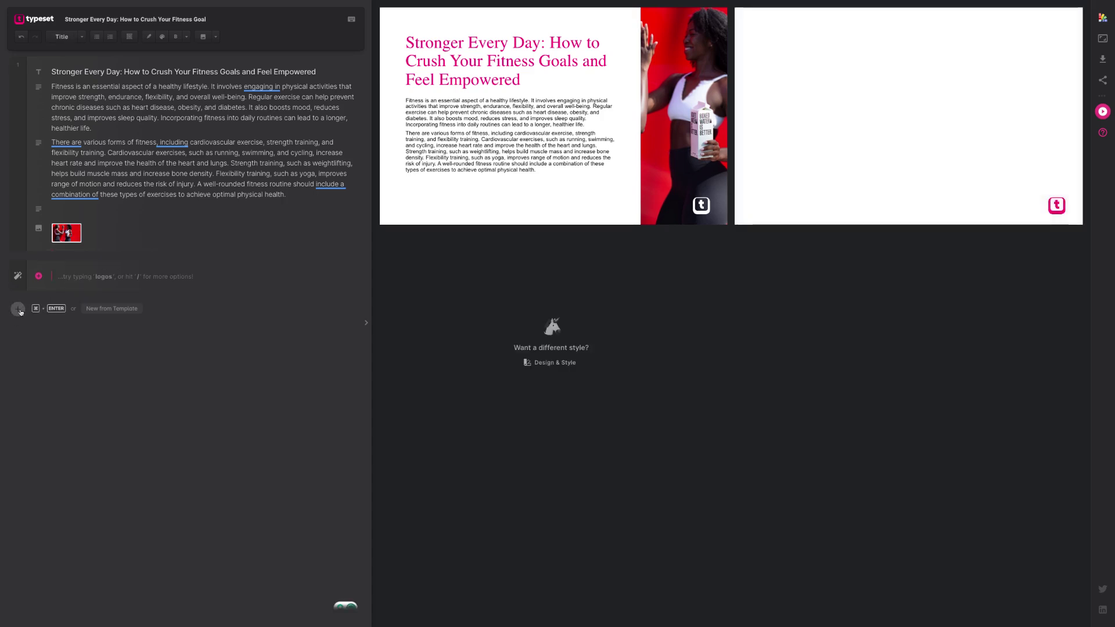
pyautogui.click(18, 309)
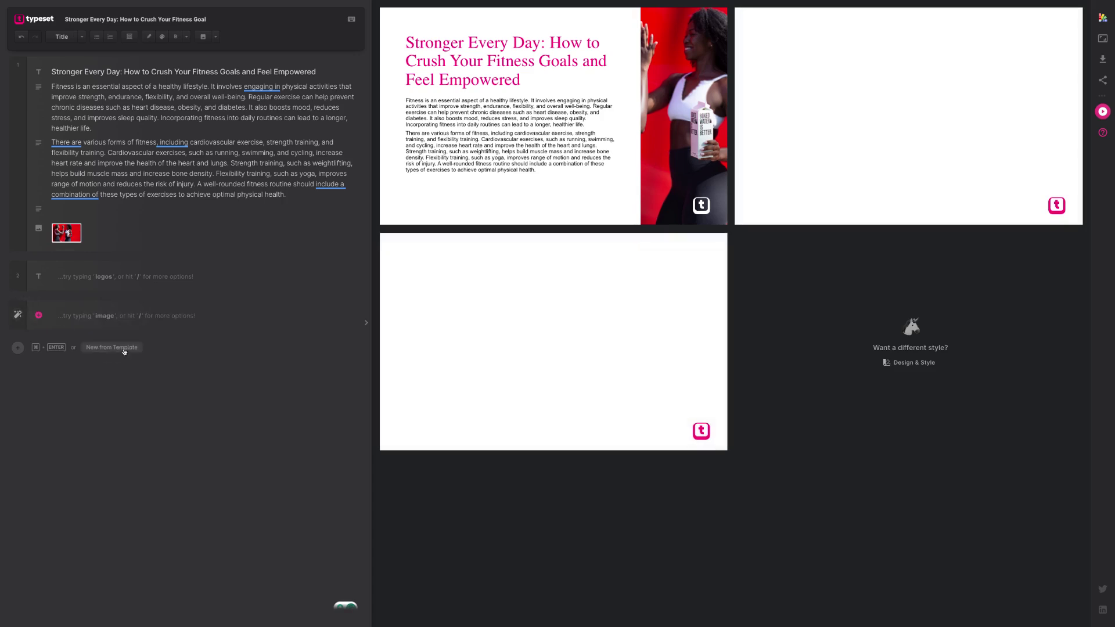
# Step: Add the Introduction template from the New from Template gallery as slide 4
pyautogui.click(124, 351)
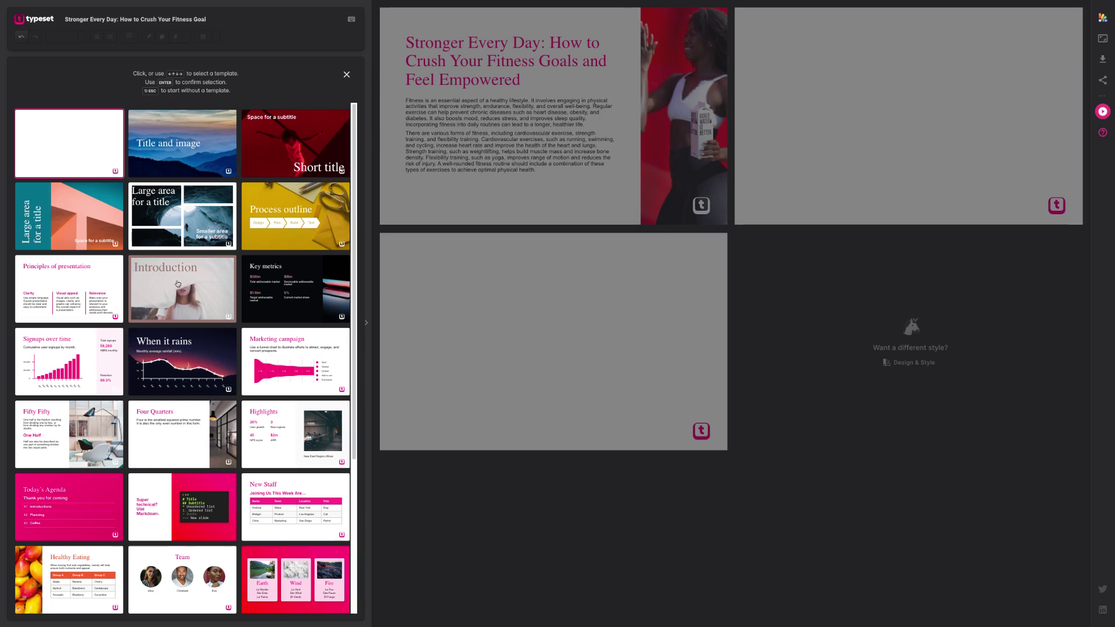
pyautogui.scroll(-3, 206, 289)
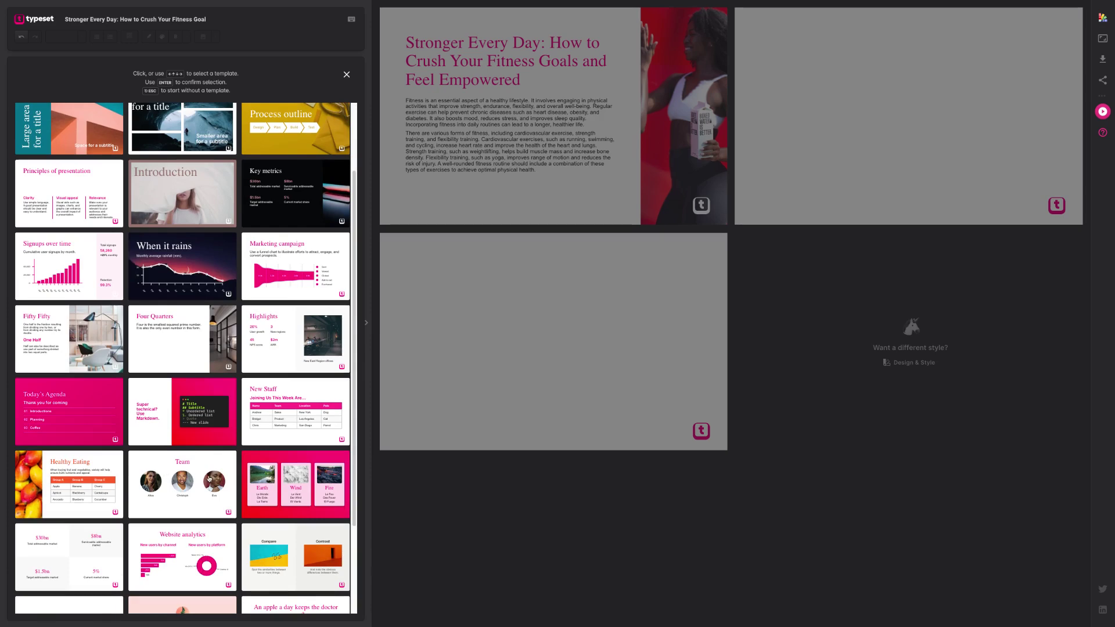
pyautogui.scroll(-2, 208, 464)
pyautogui.scroll(5, 201, 364)
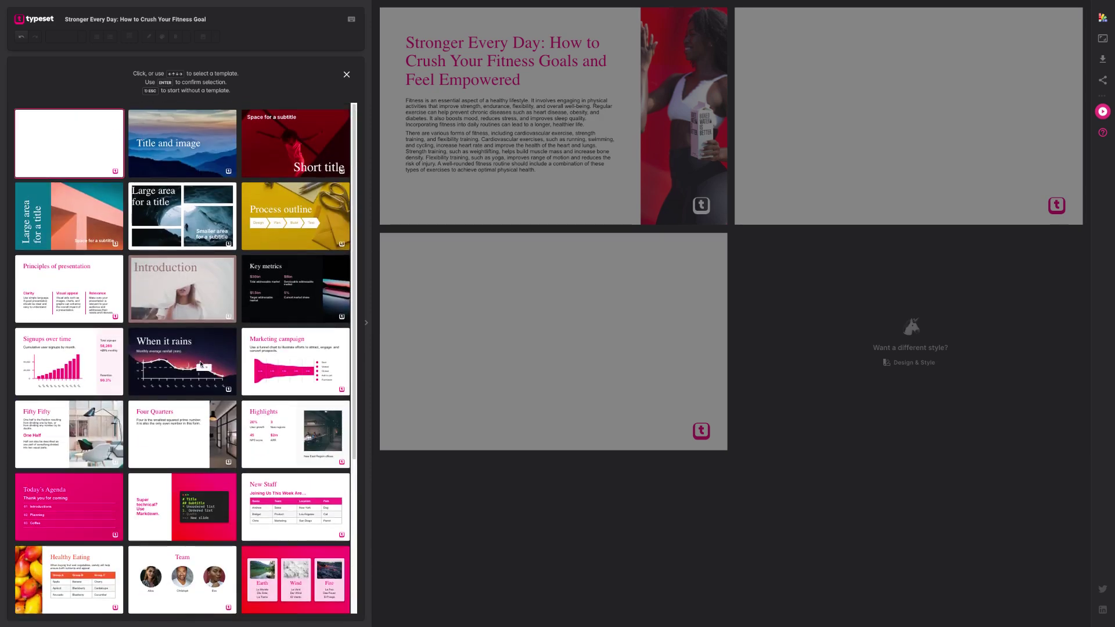
pyautogui.click(187, 297)
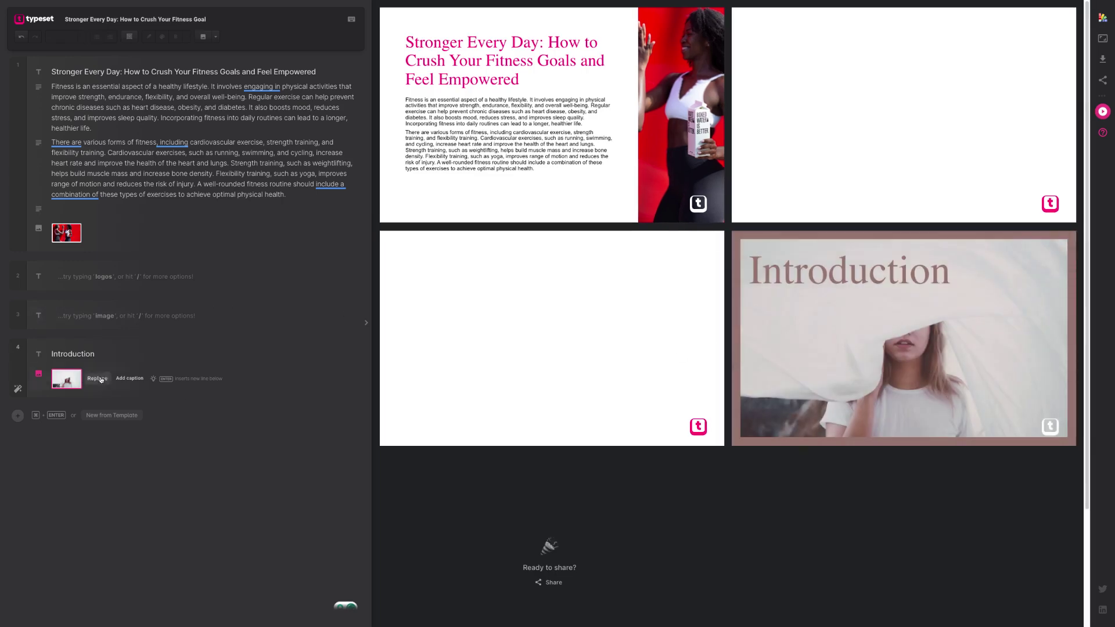
# Step: Turn slide 2's empty block into a logo list using the slash menu
pyautogui.click(116, 279)
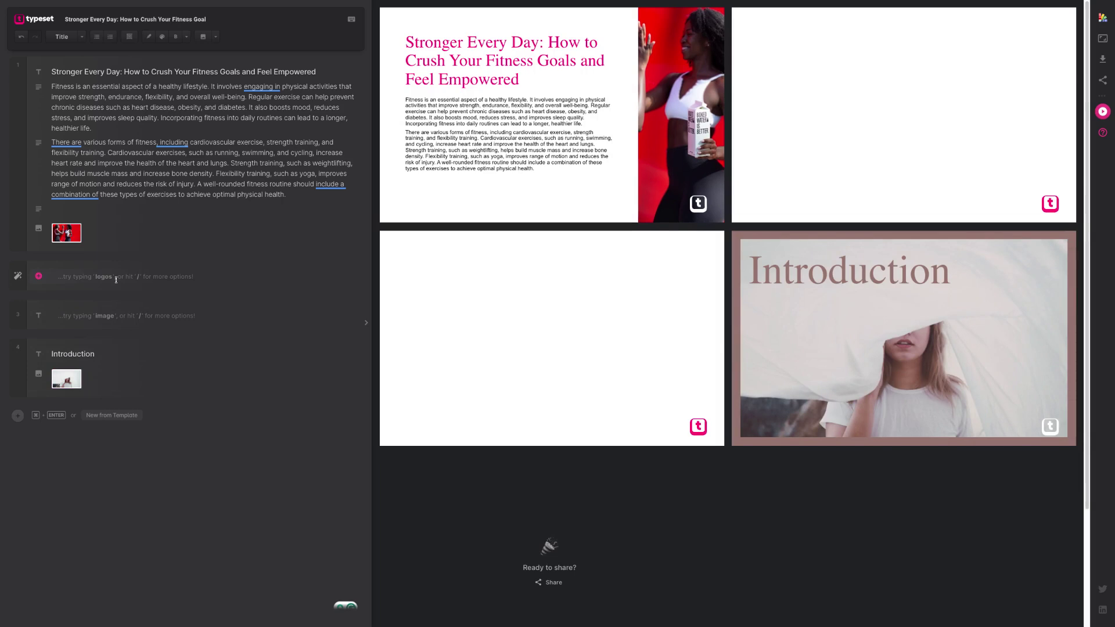
pyautogui.write('/')
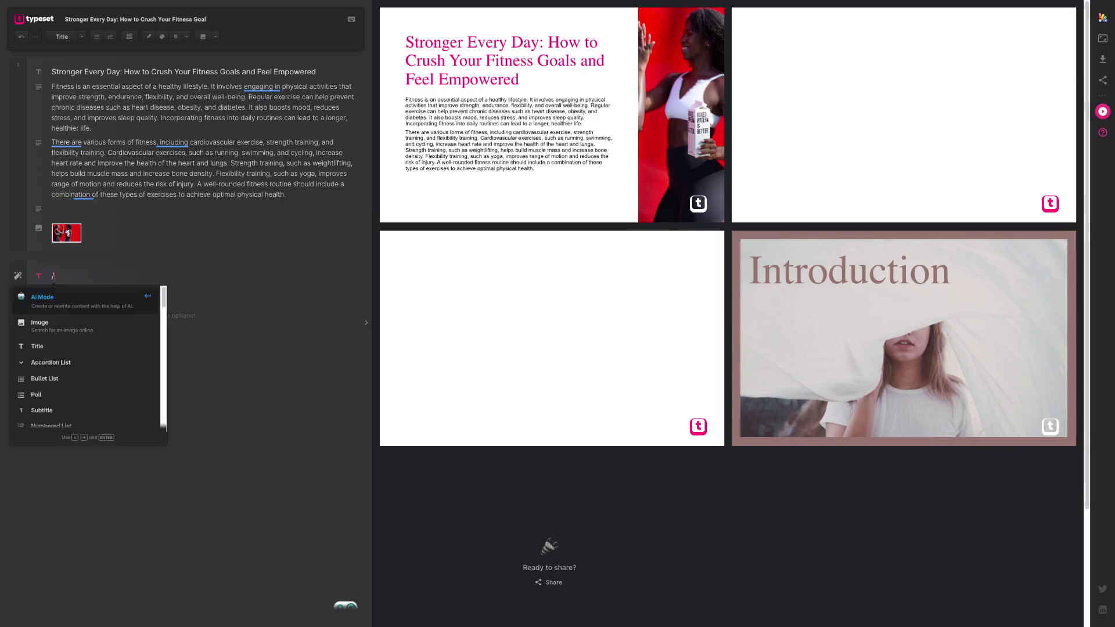
pyautogui.scroll(-5, 103, 338)
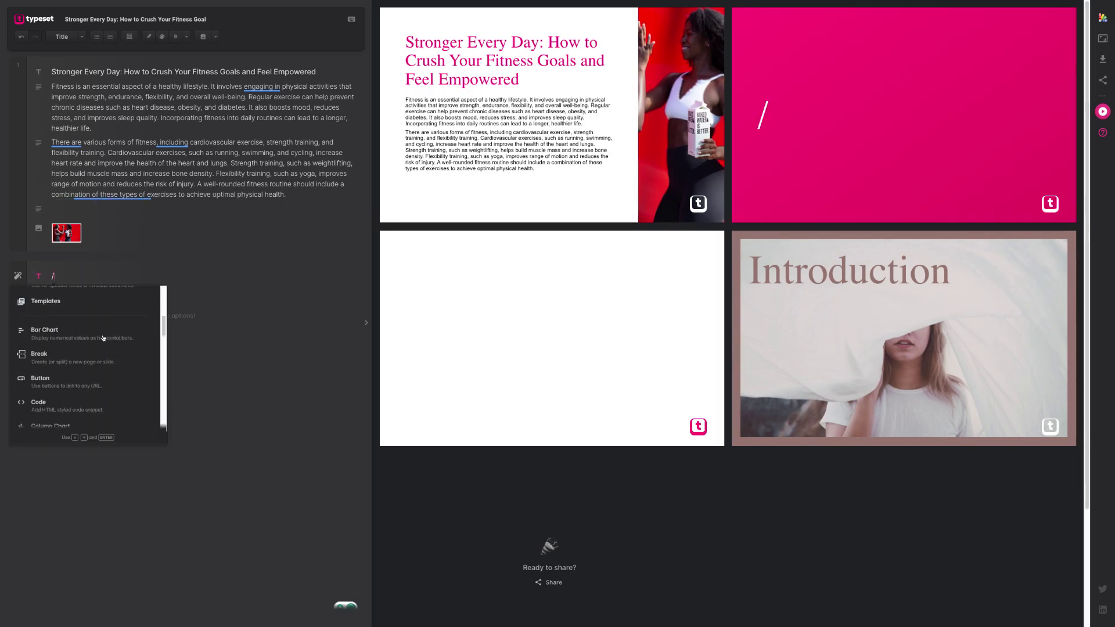
pyautogui.scroll(5, 104, 339)
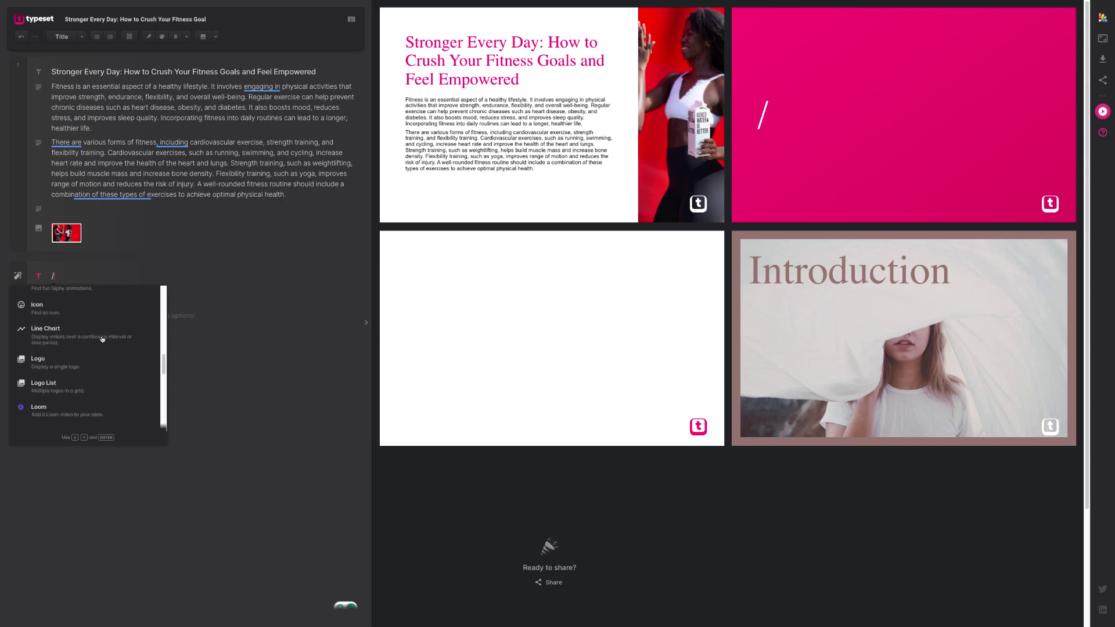
pyautogui.click(107, 332)
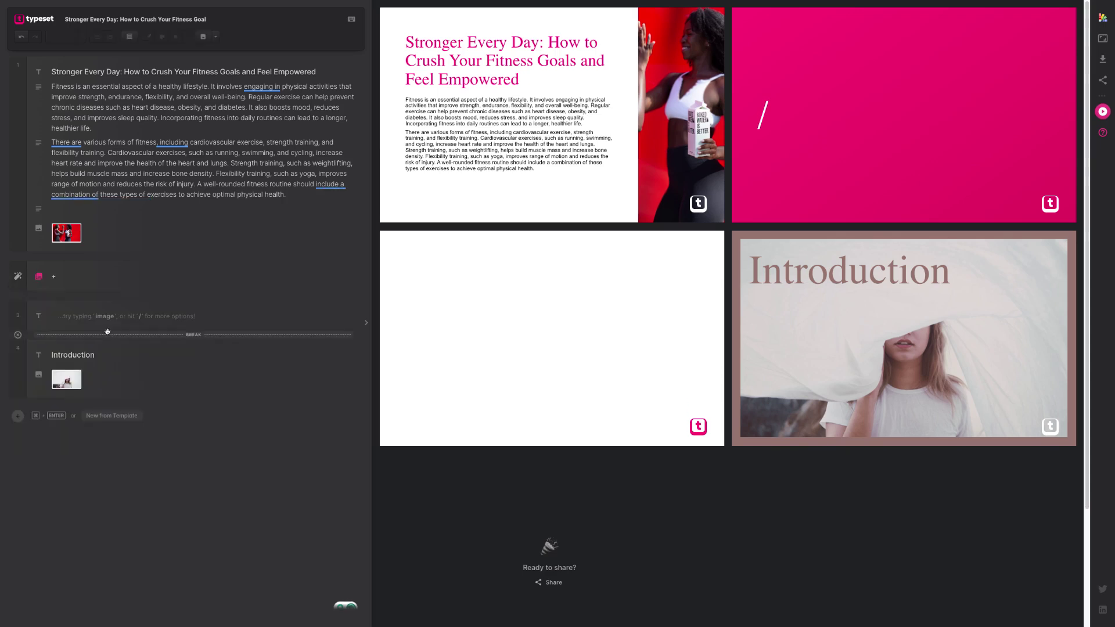
# Step: Enter spotify, google and youtube as the logo list entries
pyautogui.write('spotify')
pyautogui.press('Return')
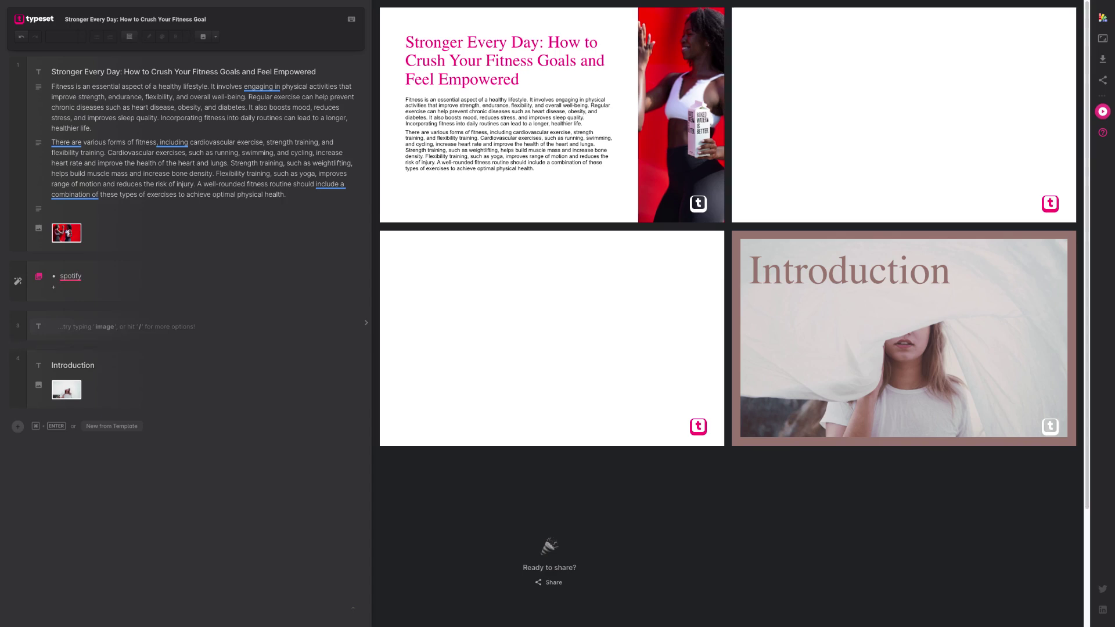
pyautogui.write('googl')
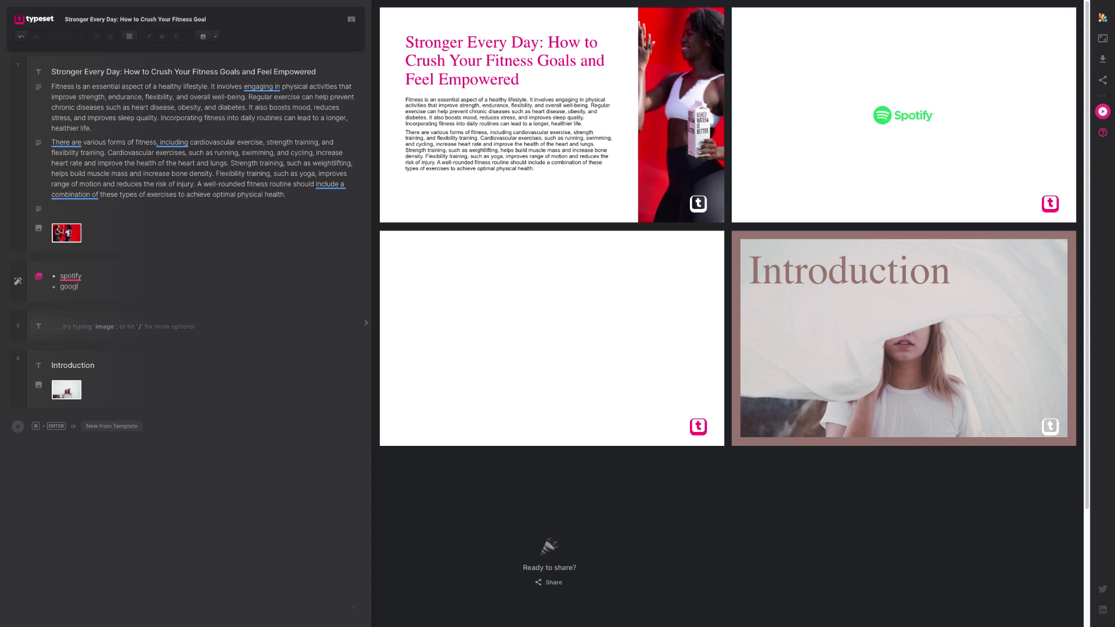
pyautogui.write('e')
pyautogui.press('Return')
pyautogui.write('youtube')
pyautogui.press('Return')
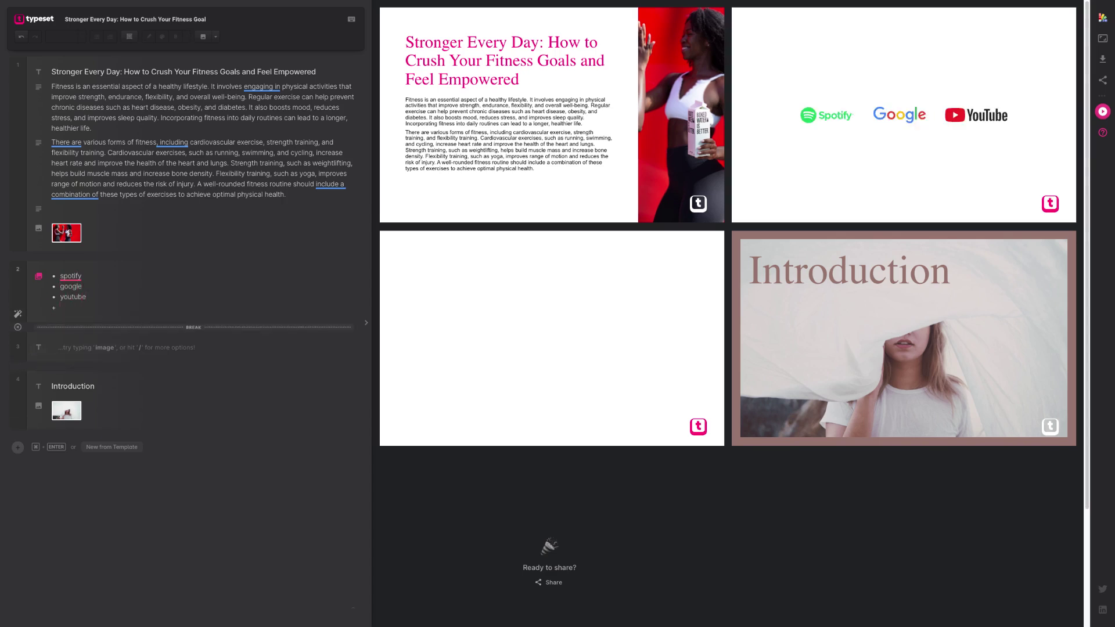
pyautogui.click(112, 349)
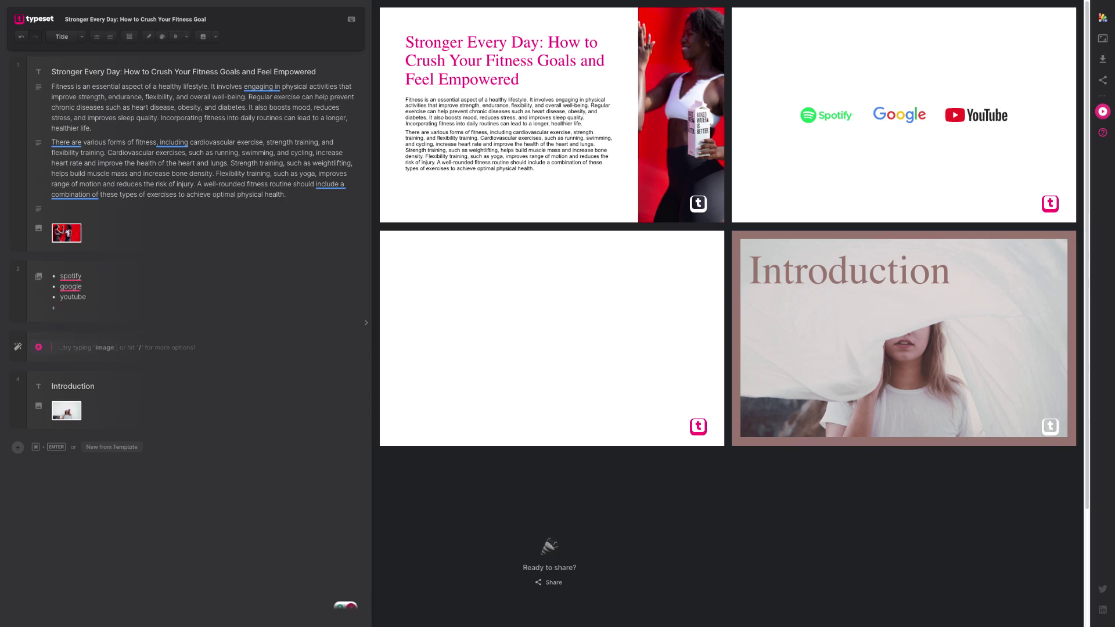
# Step: Insert the Social Media list on slide 3 with Facebook, X, LinkedIn, Instagram and YouTube icons
pyautogui.write('soci')
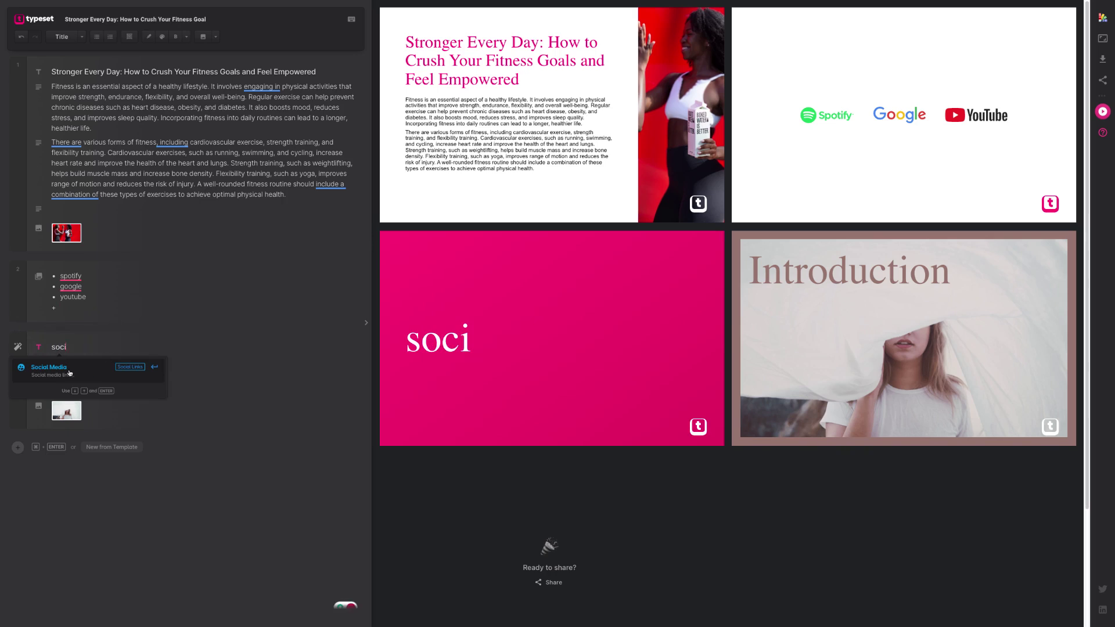
pyautogui.click(59, 372)
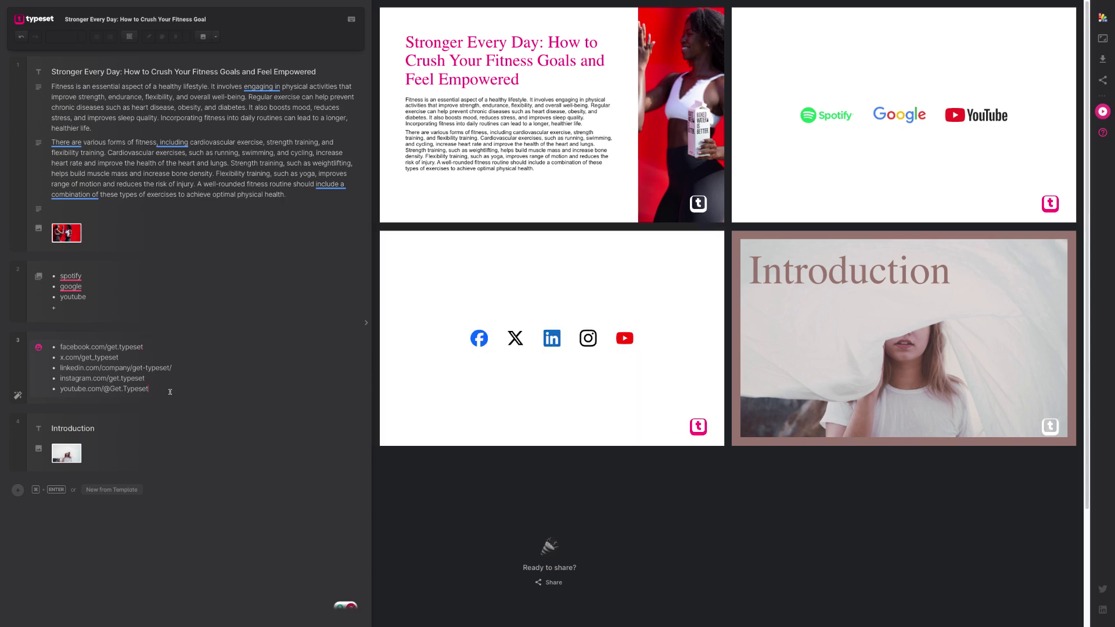
pyautogui.moveTo(630, 348)
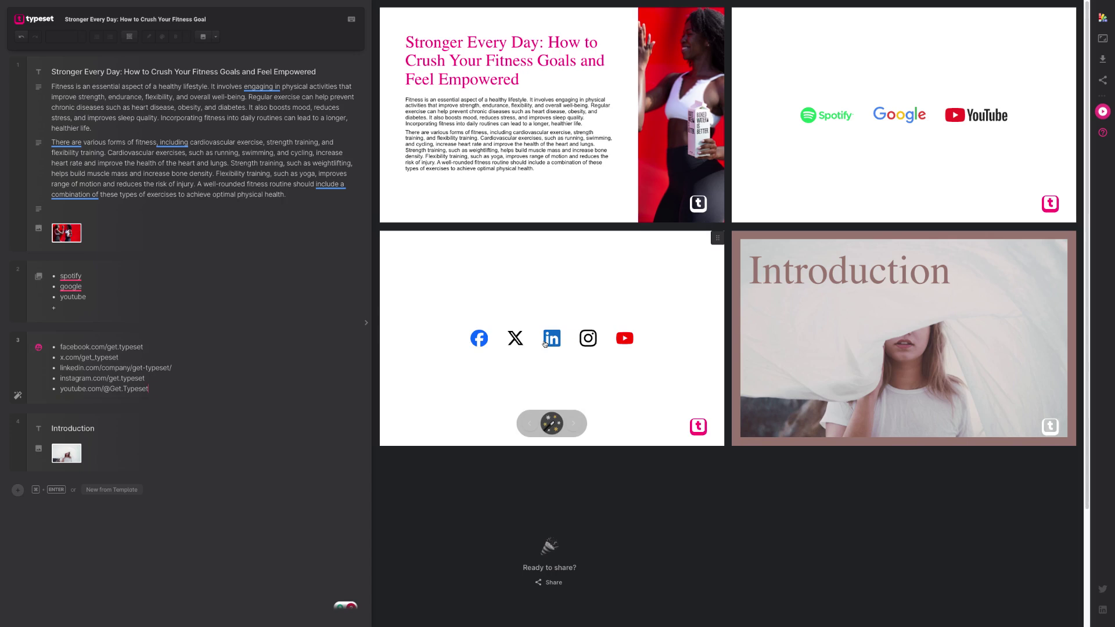
pyautogui.moveTo(736, 314)
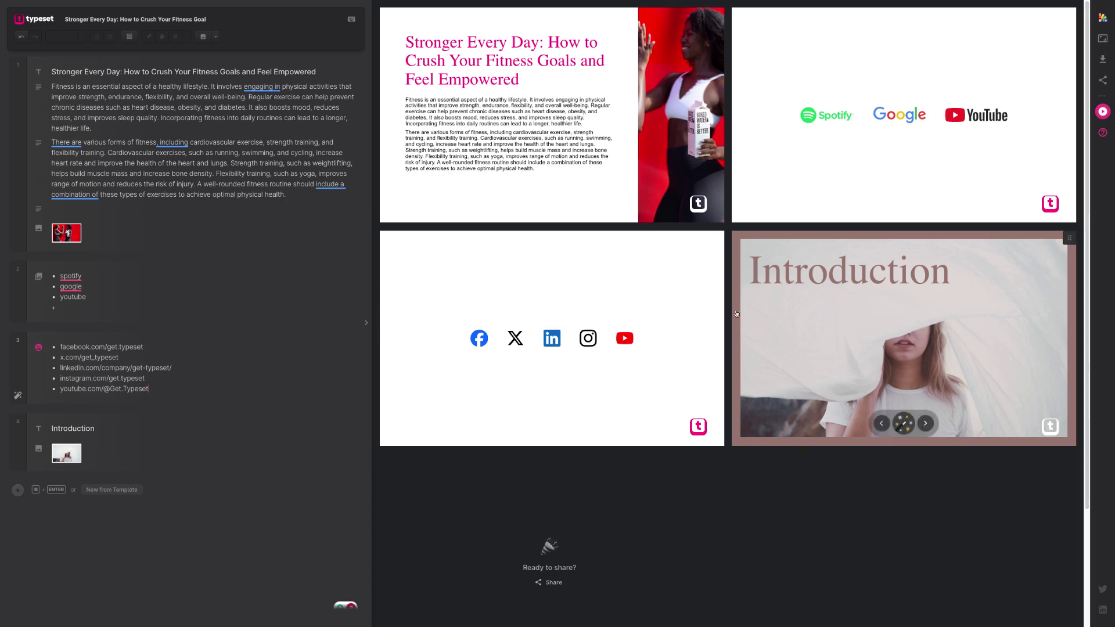
pyautogui.moveTo(642, 281)
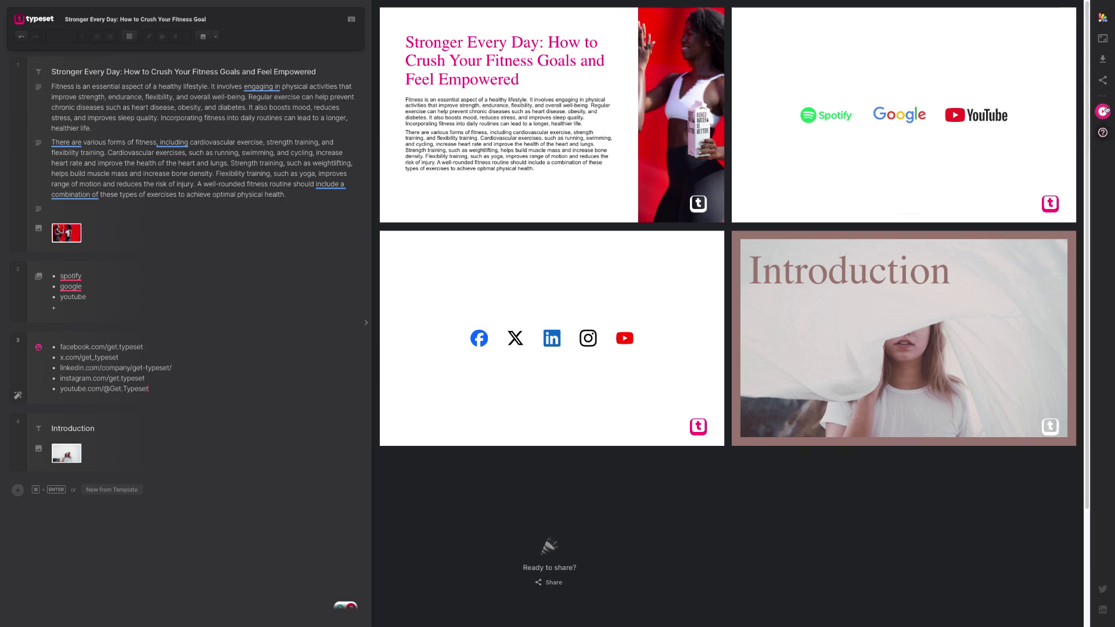
# Step: Try the Dusk and Stealth themes, revert to My Brand, and bring up its Customize settings
pyautogui.click(1102, 20)
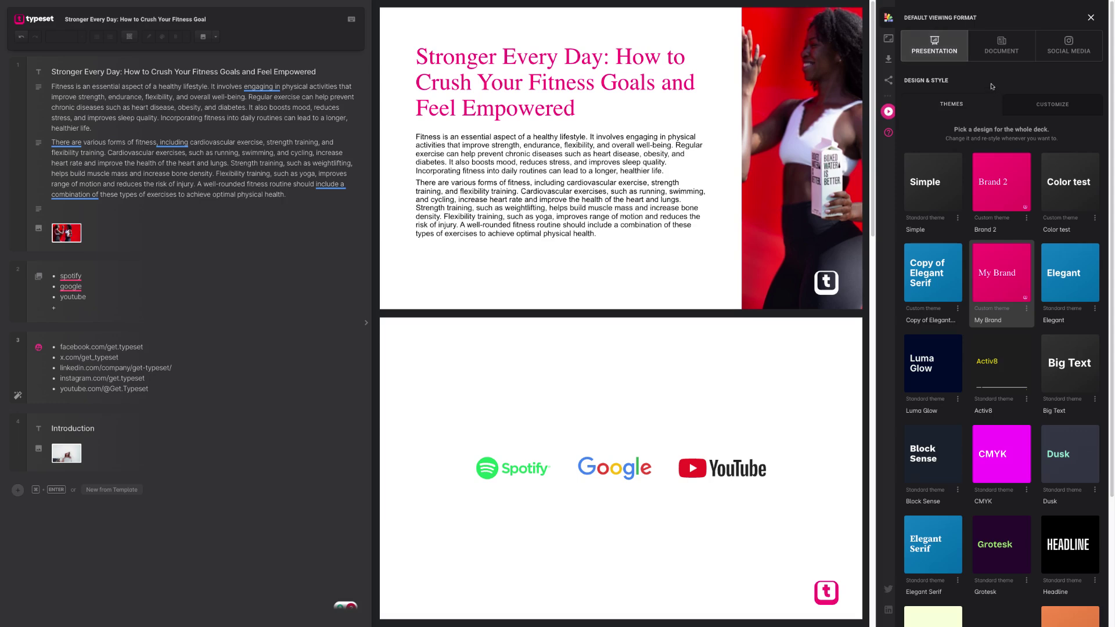
pyautogui.click(1064, 454)
pyautogui.scroll(-3, 1024, 528)
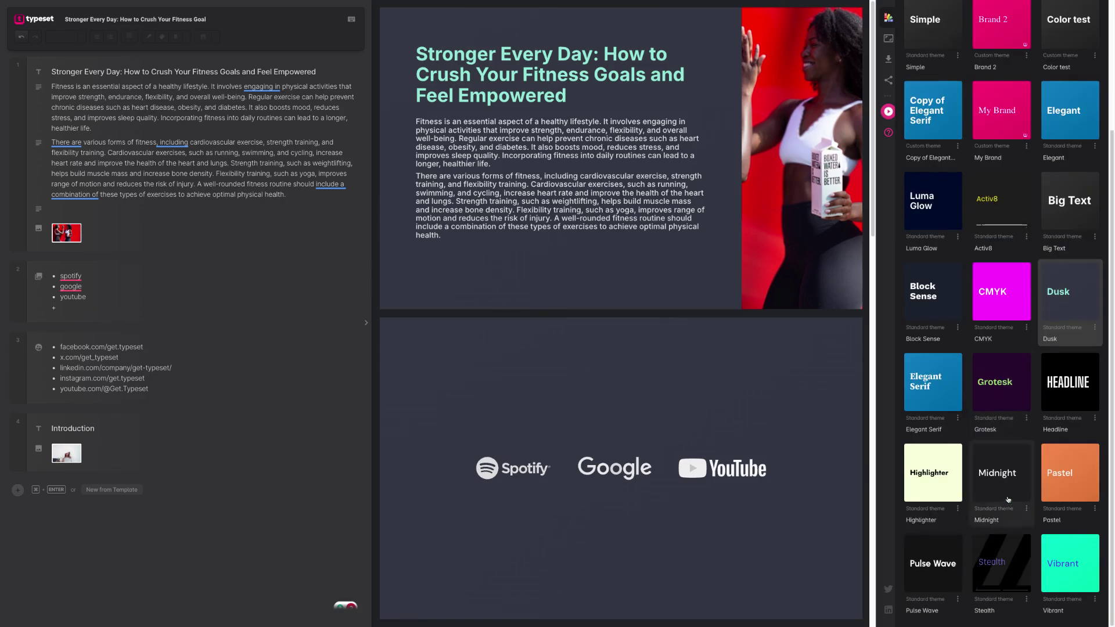
pyautogui.click(998, 562)
pyautogui.scroll(5, 1002, 523)
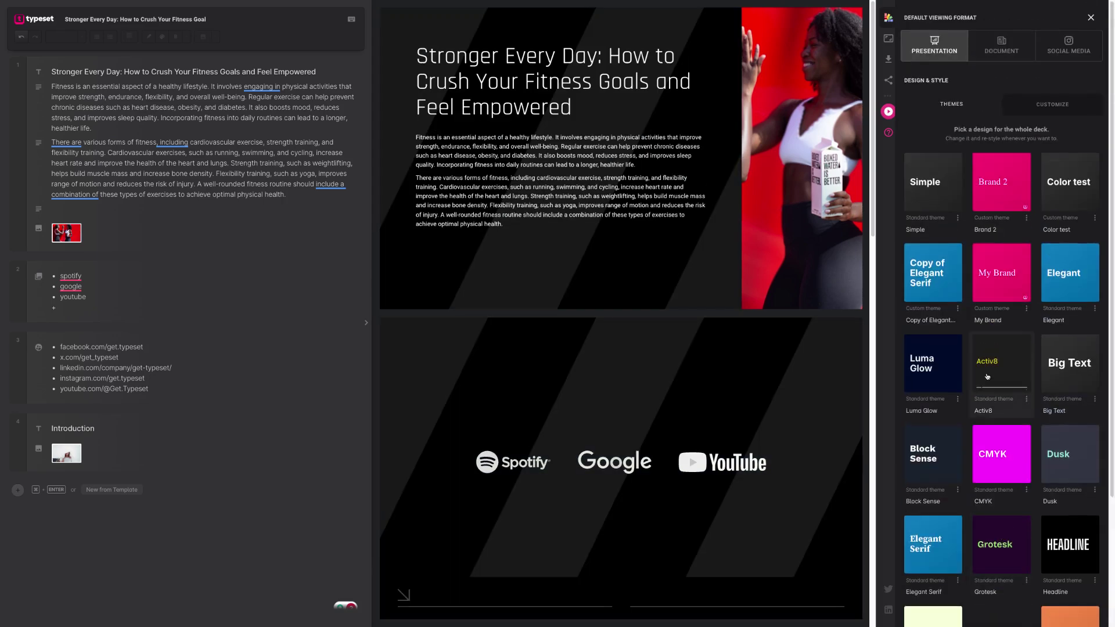
pyautogui.click(997, 276)
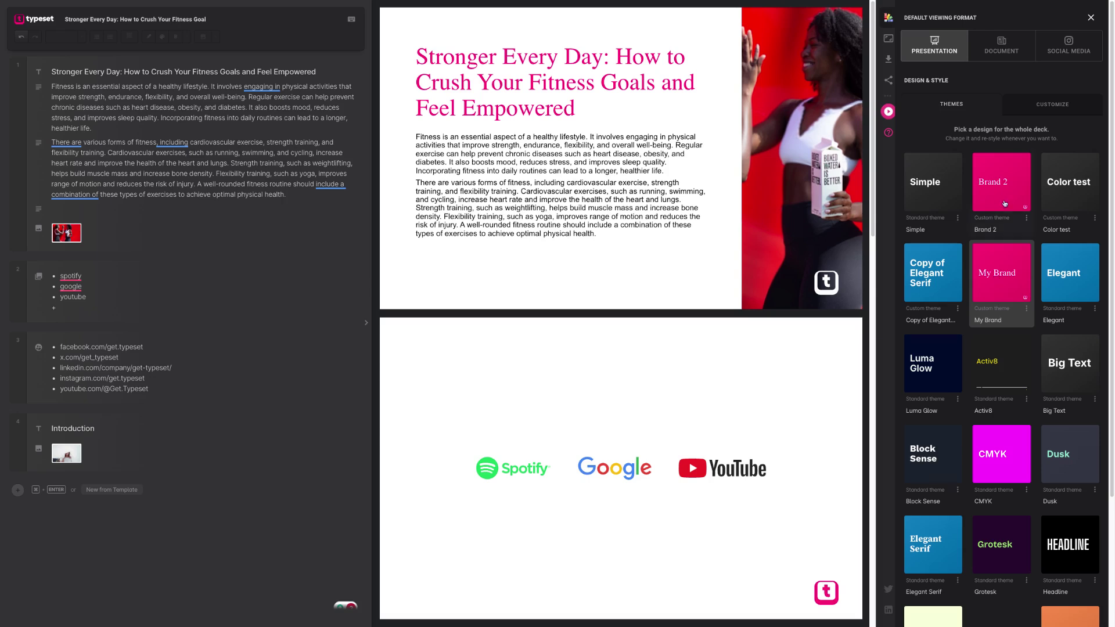
pyautogui.click(1055, 110)
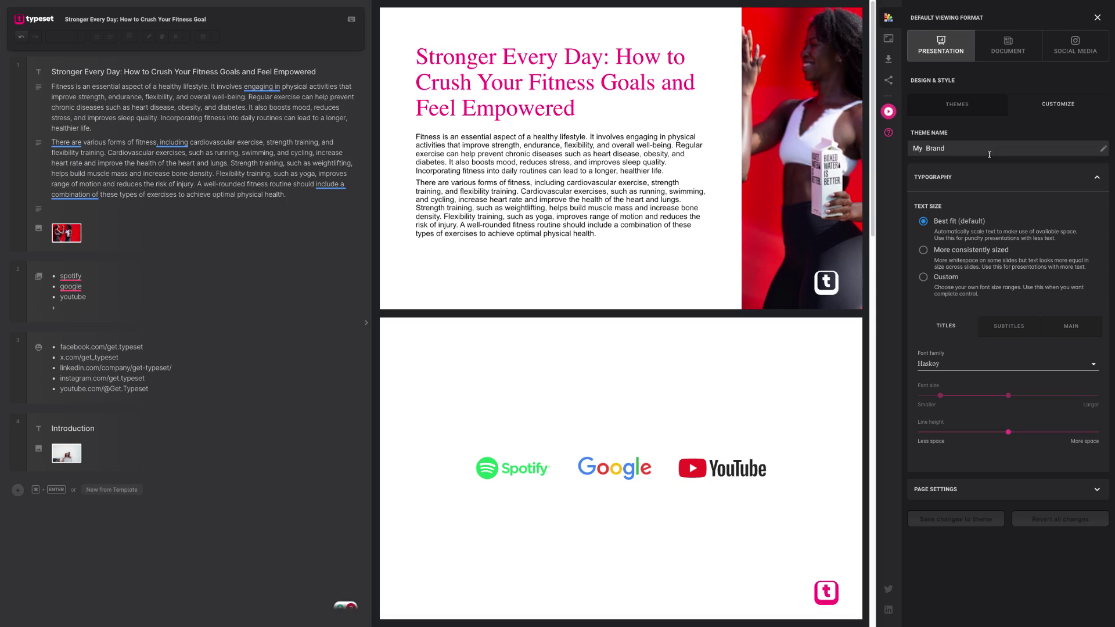
# Step: Turn on Public sharing so anyone with the deck's link can view it
pyautogui.click(890, 59)
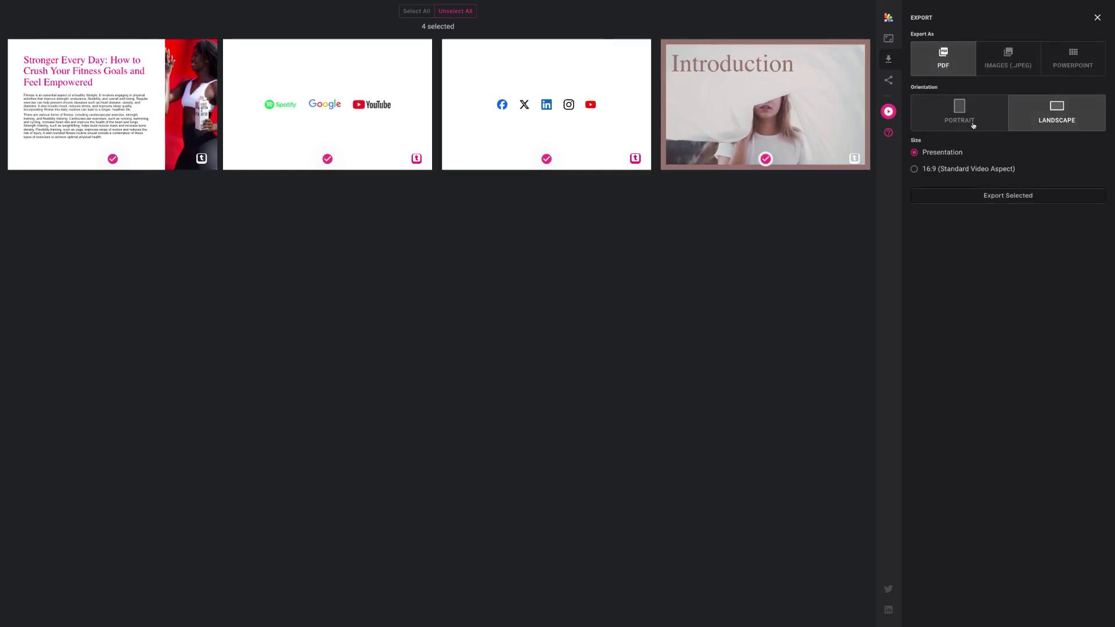
pyautogui.click(888, 79)
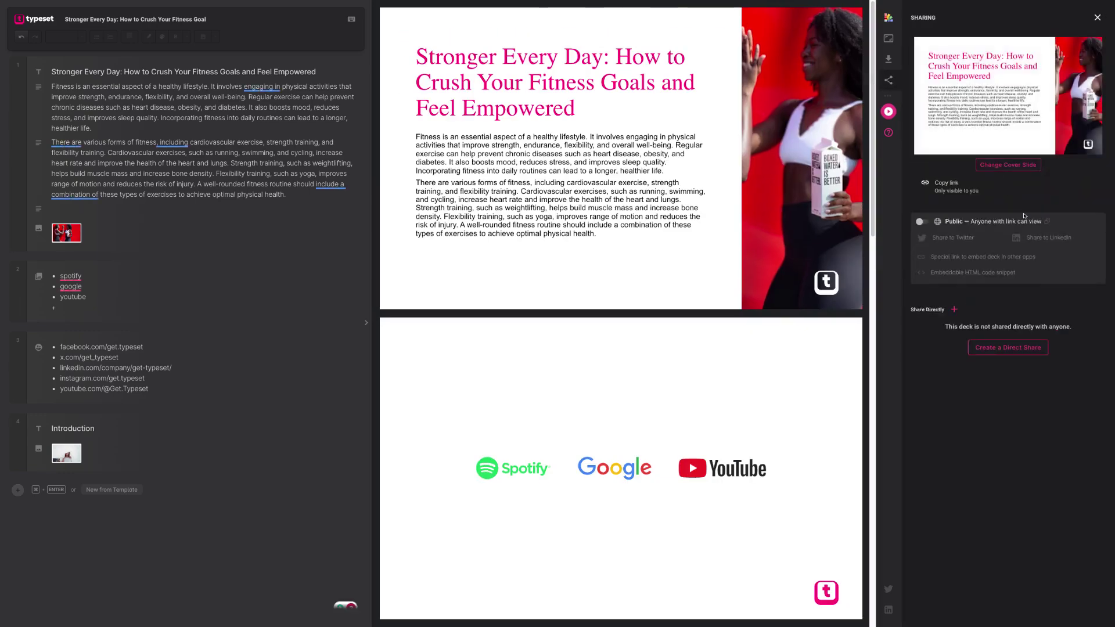
pyautogui.click(971, 224)
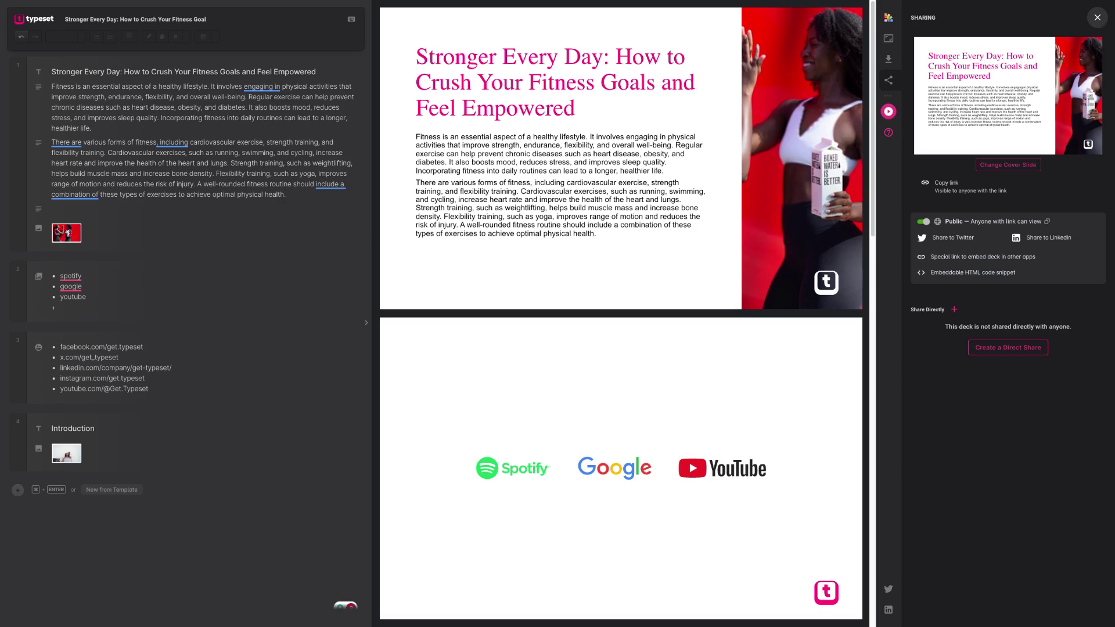
pyautogui.click(1097, 18)
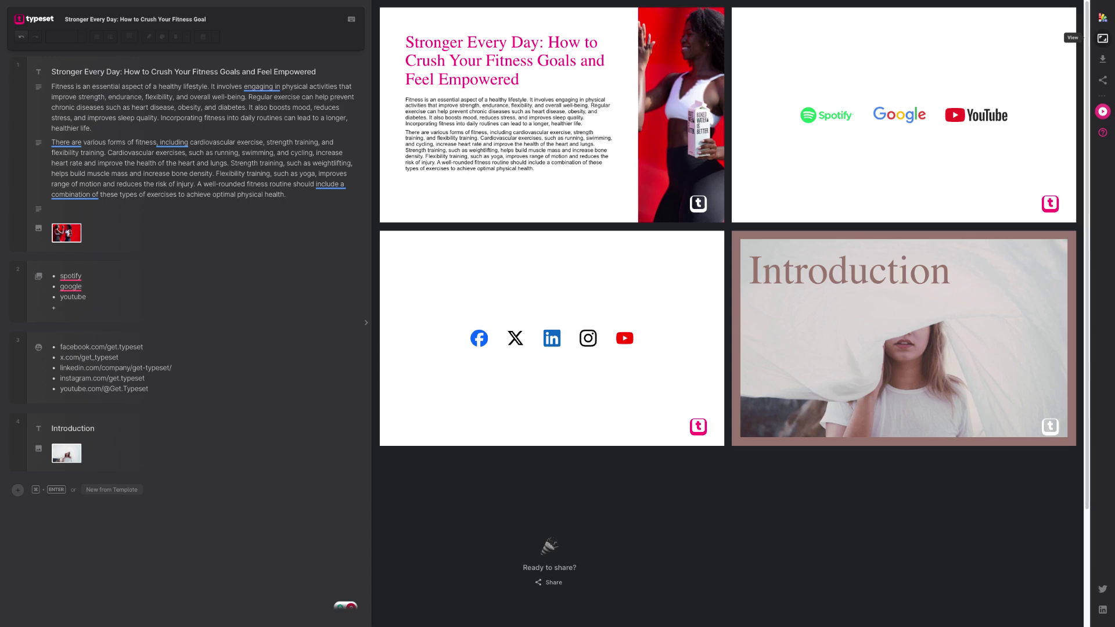
# Step: Preview the deck as Document, then Square, and finally as Tall 9:16 pages
pyautogui.click(1102, 38)
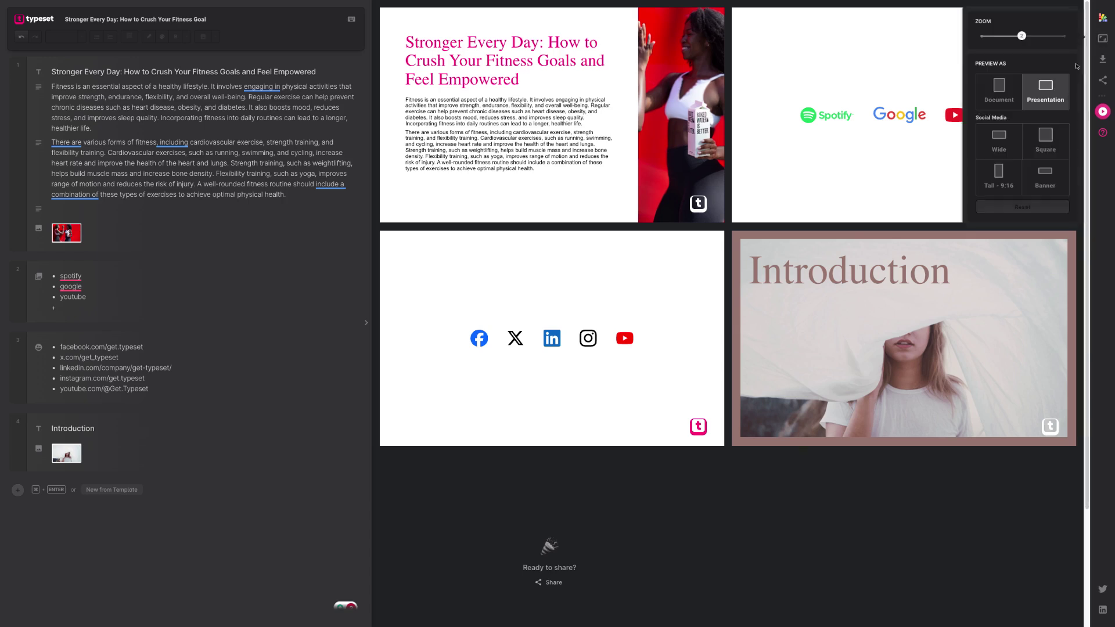
pyautogui.click(992, 91)
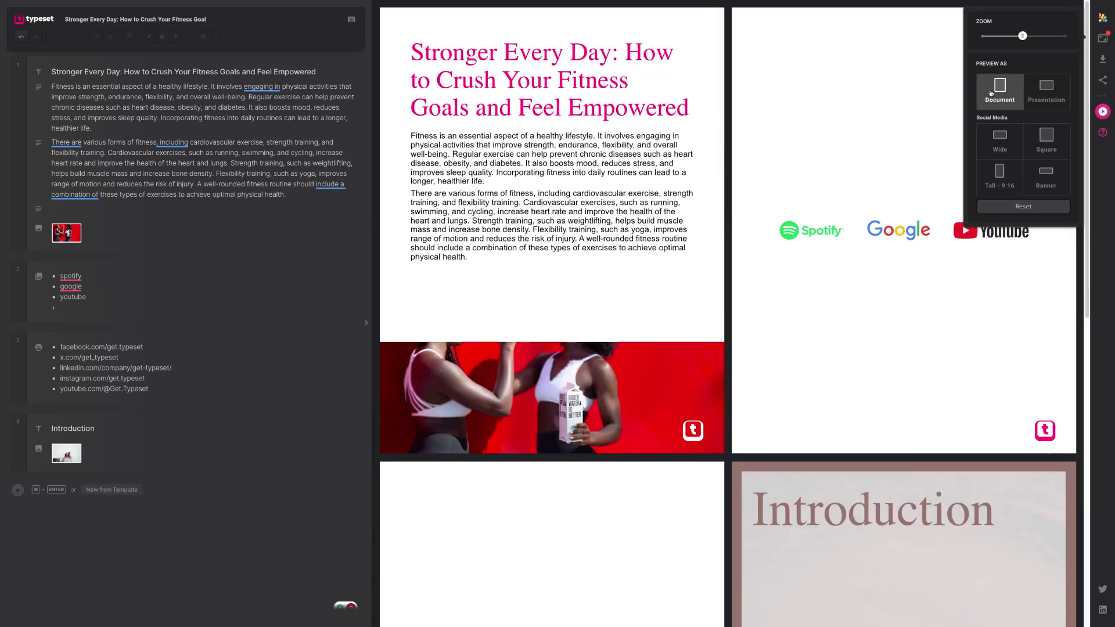
pyautogui.click(1041, 146)
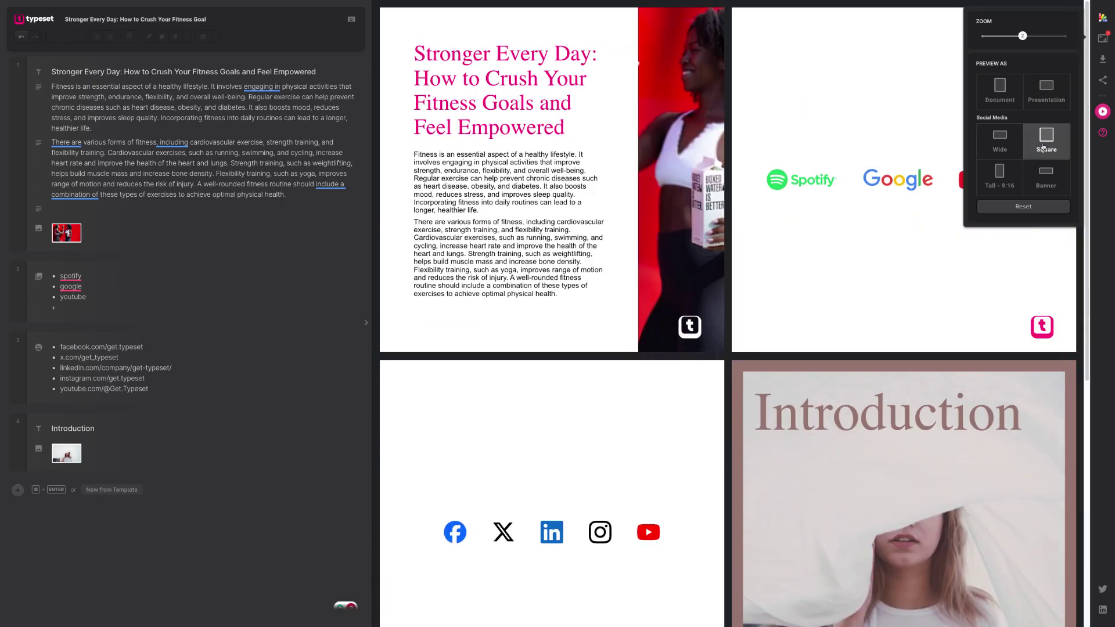
pyautogui.click(999, 175)
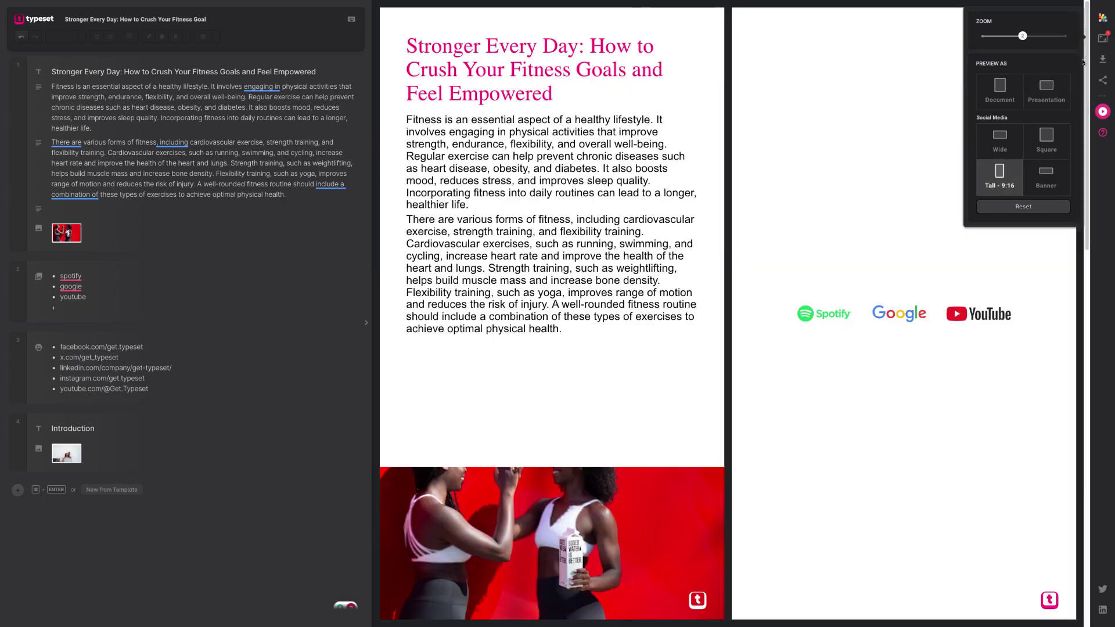
# Step: Compare image export sizes 1080x1350, 1200x630, 1080x1080, 9:16 and 1500x500 without exporting
pyautogui.click(1103, 60)
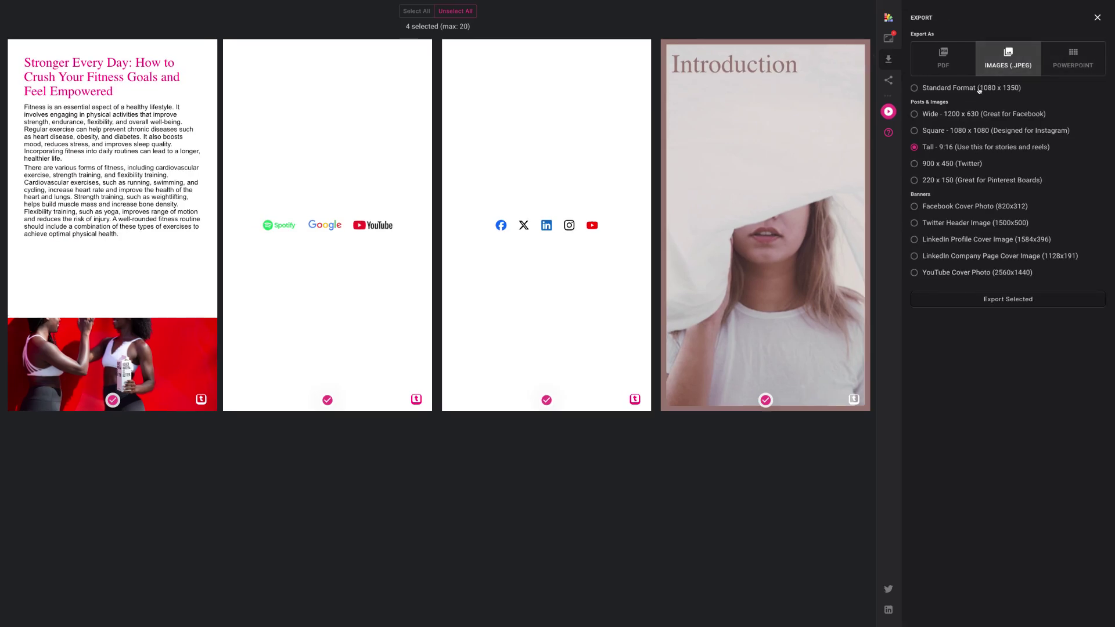
pyautogui.click(978, 89)
pyautogui.click(987, 119)
pyautogui.click(988, 130)
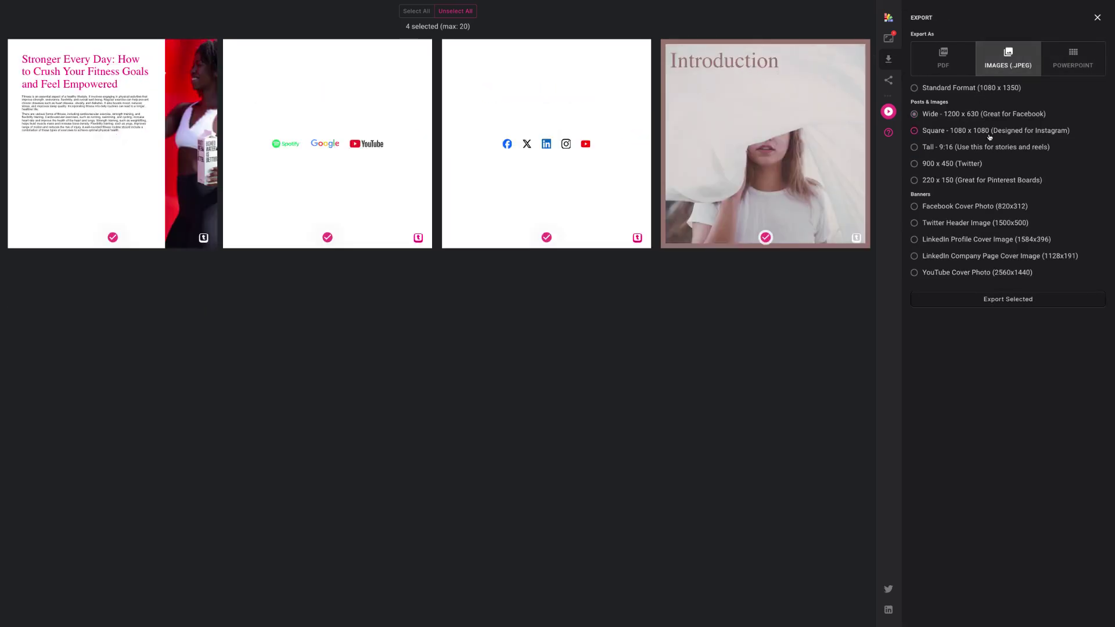
pyautogui.click(990, 148)
pyautogui.click(982, 181)
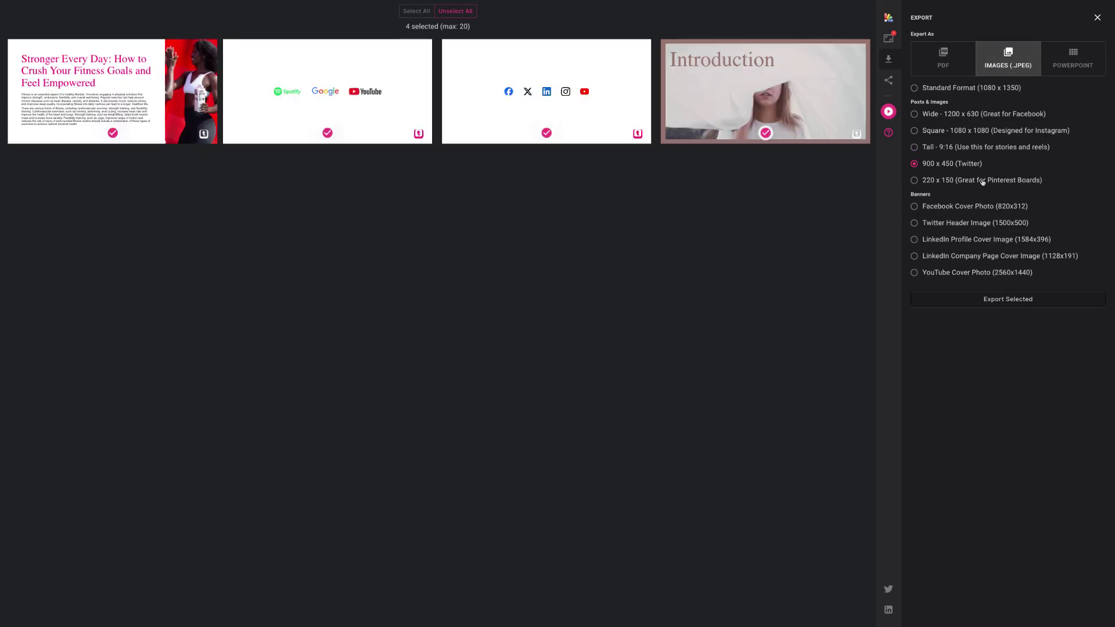
pyautogui.click(977, 223)
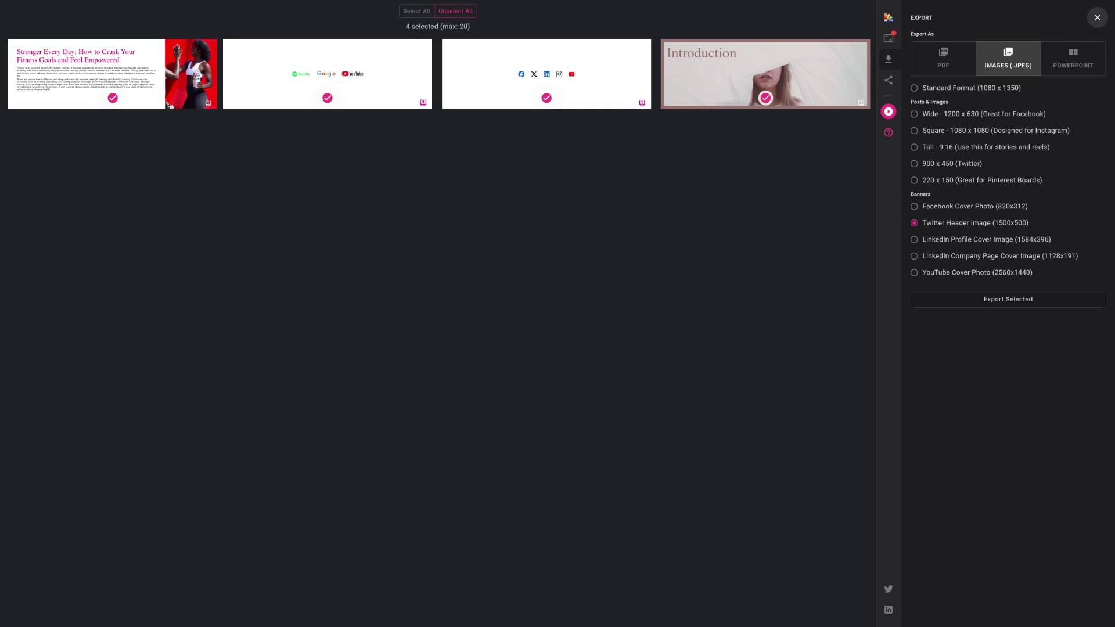
pyautogui.press('Escape')
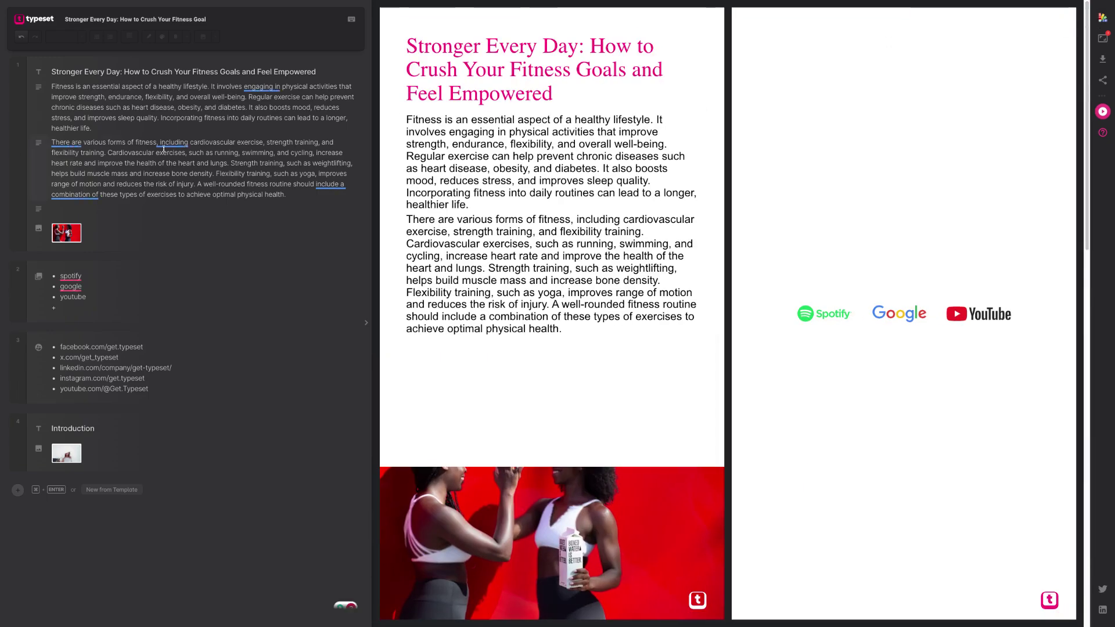
# Step: Return to the dashboard, where the 4-page fitness deck heads Recently edited
pyautogui.click(21, 19)
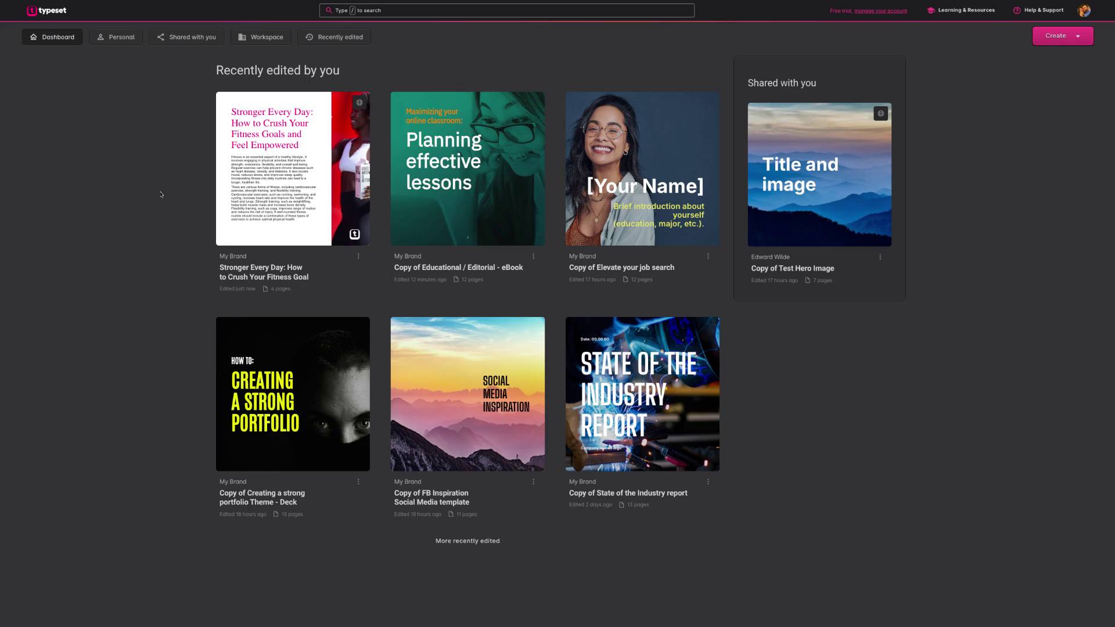
pyautogui.moveTo(258, 210)
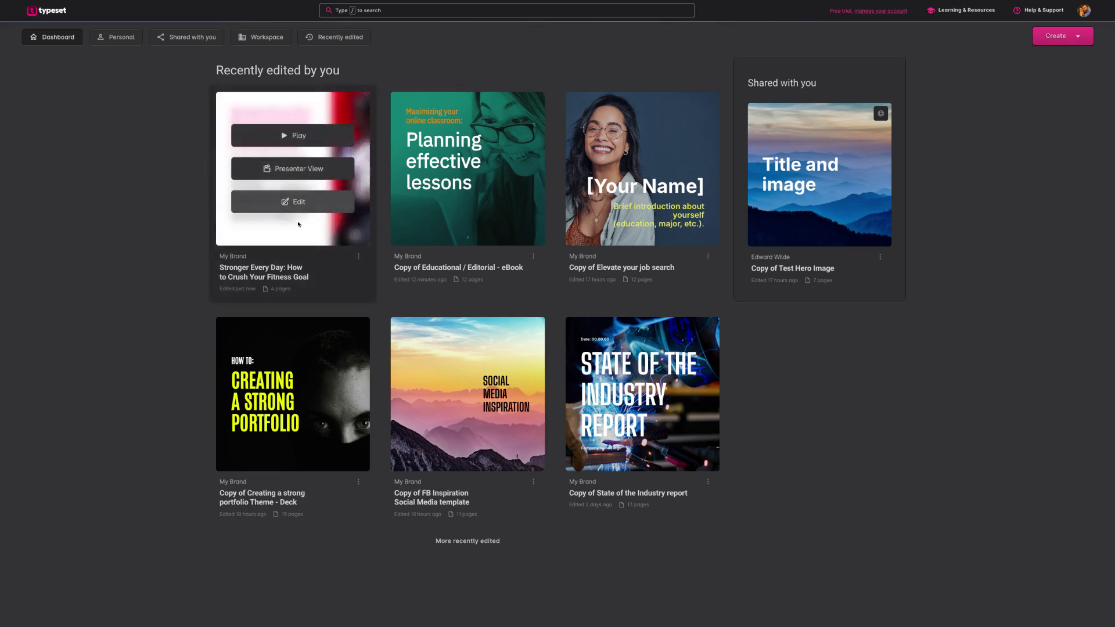